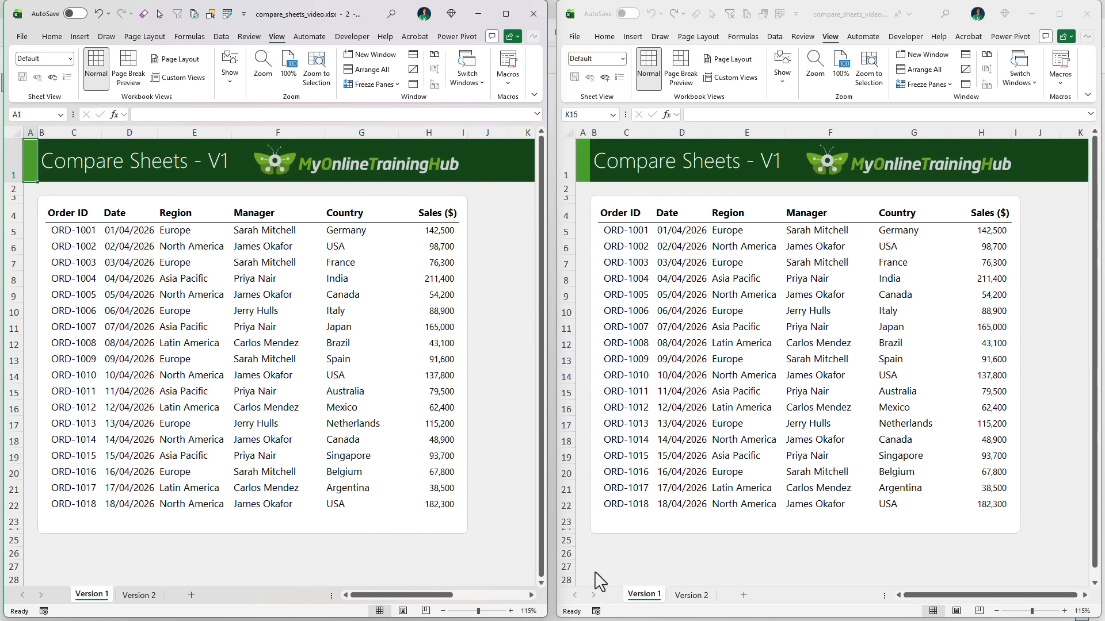
# Show the Version 2 sheet in the second window and start a formula-based conditional formatting rule for C5:H22 on Version 1
pyautogui.click(684, 573)
pyautogui.click(693, 597)
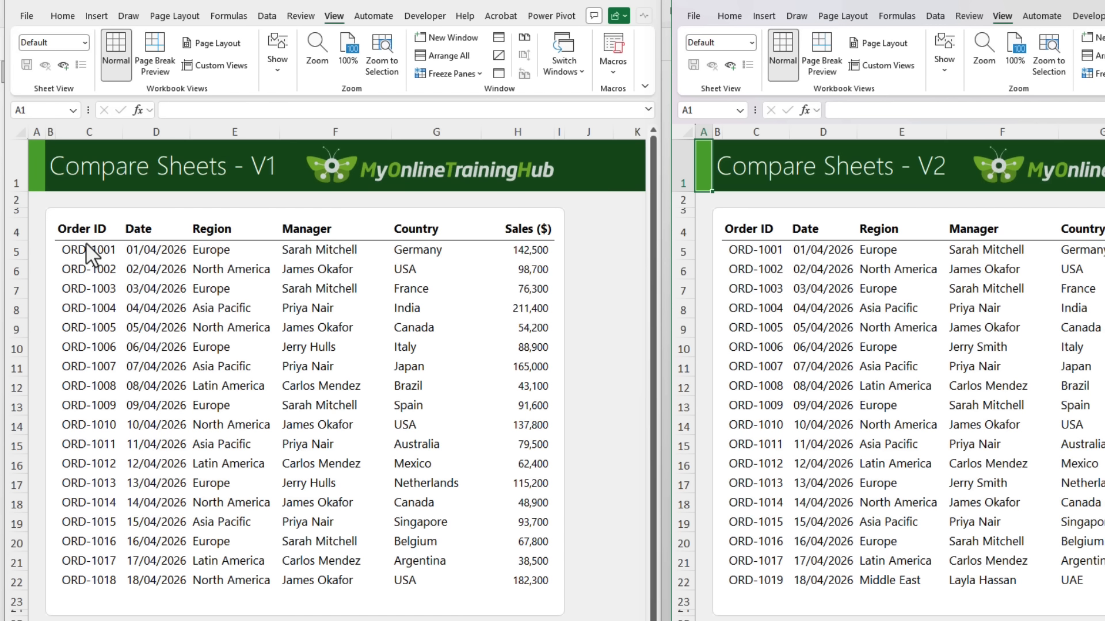
pyautogui.moveTo(88, 249); pyautogui.dragTo(527, 581)
pyautogui.click(62, 15)
pyautogui.click(259, 37)
pyautogui.click(230, 184)
pyautogui.click(373, 311)
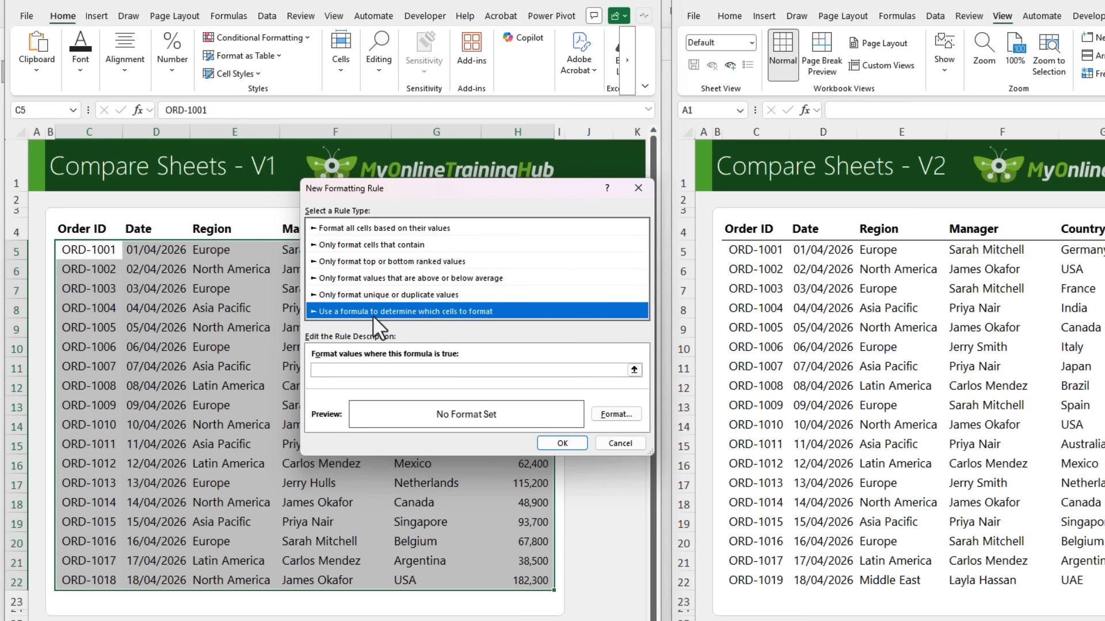
# Enter =C5<>'Version 2'!C5 as the rule's formula, with both cell references relative
pyautogui.click(355, 371)
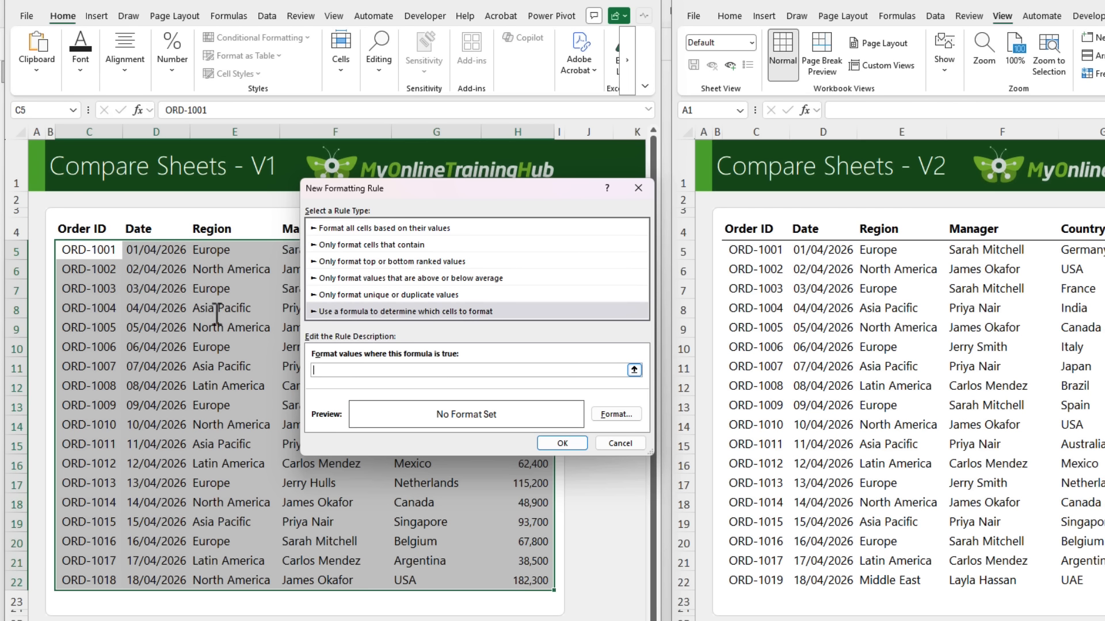
pyautogui.click(68, 250)
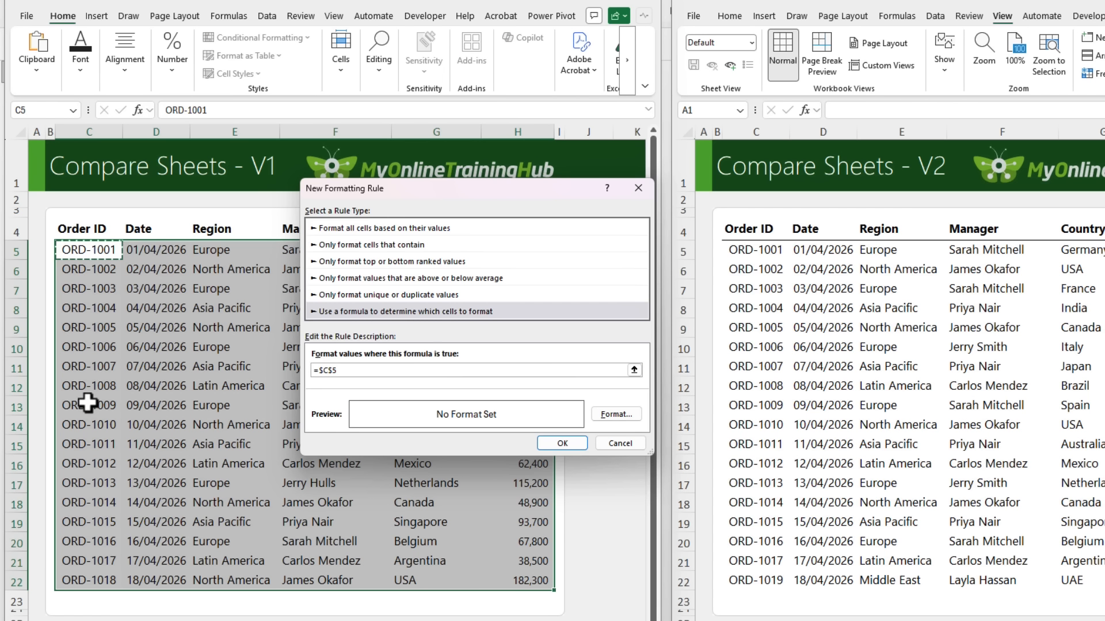
pyautogui.press('F4')
pyautogui.press('F4')
pyautogui.press('F4')
pyautogui.write('<>')
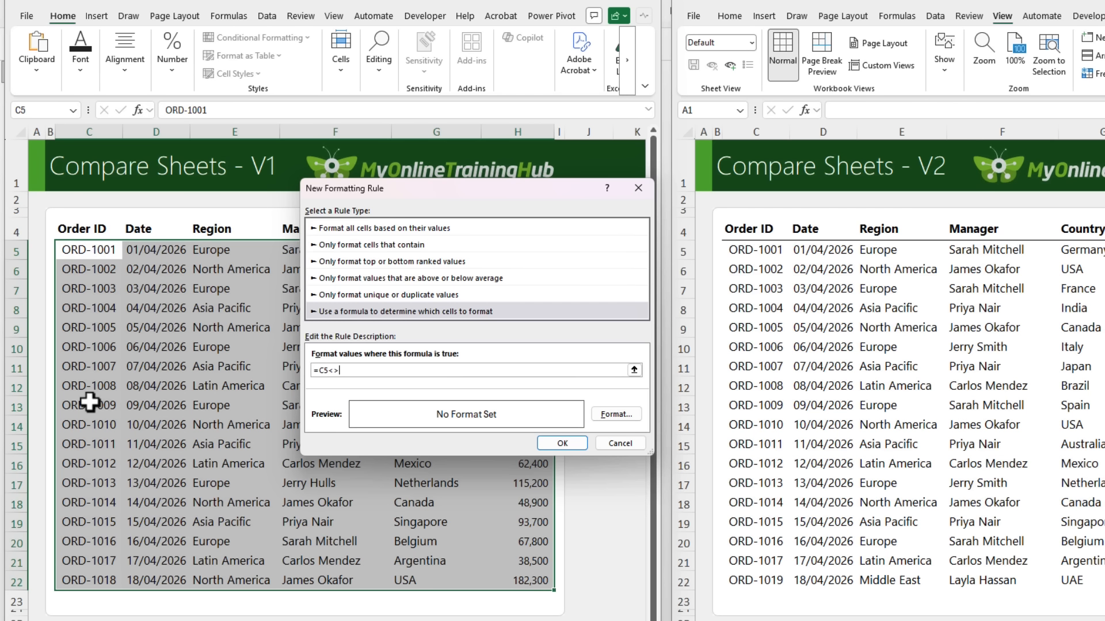
pyautogui.click(753, 249)
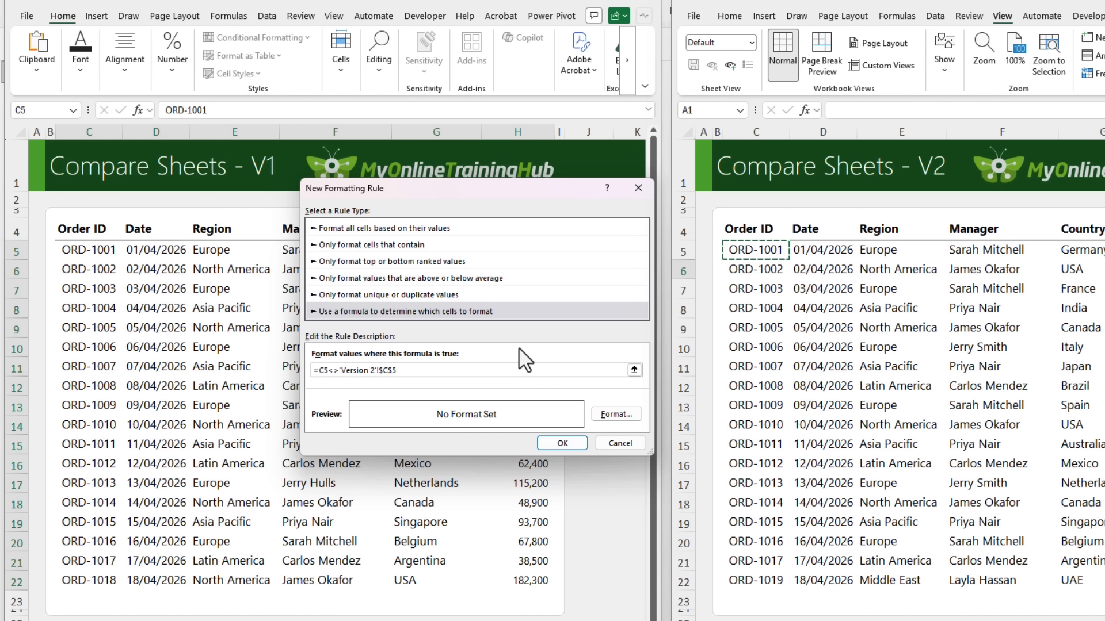
pyautogui.press('F4')
pyautogui.press('F4')
pyautogui.press('F4')
# Set the rule's font colour to dark red
pyautogui.click(598, 413)
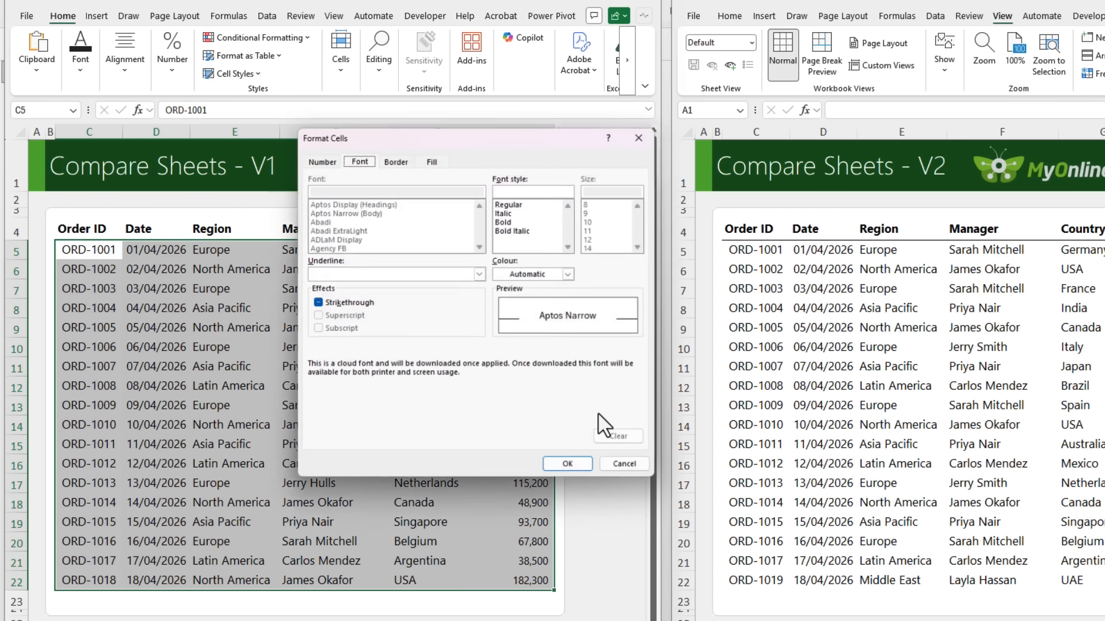
pyautogui.click(571, 275)
pyautogui.click(508, 473)
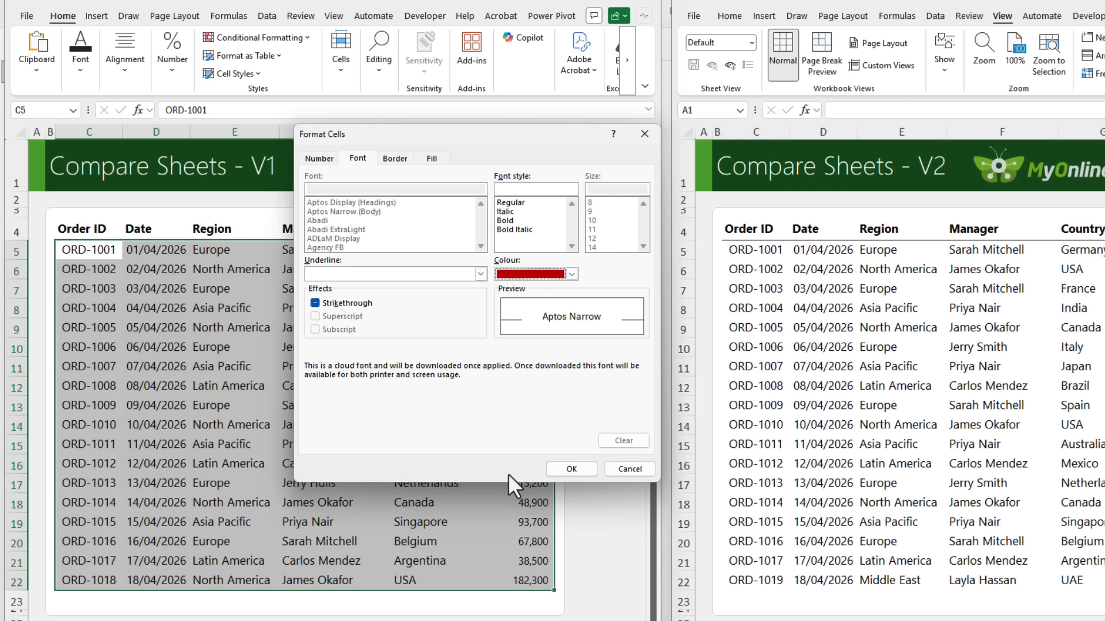
# Give the rule a custom light red fill, about #FFA3A3, and apply it to the selected range
pyautogui.click(423, 156)
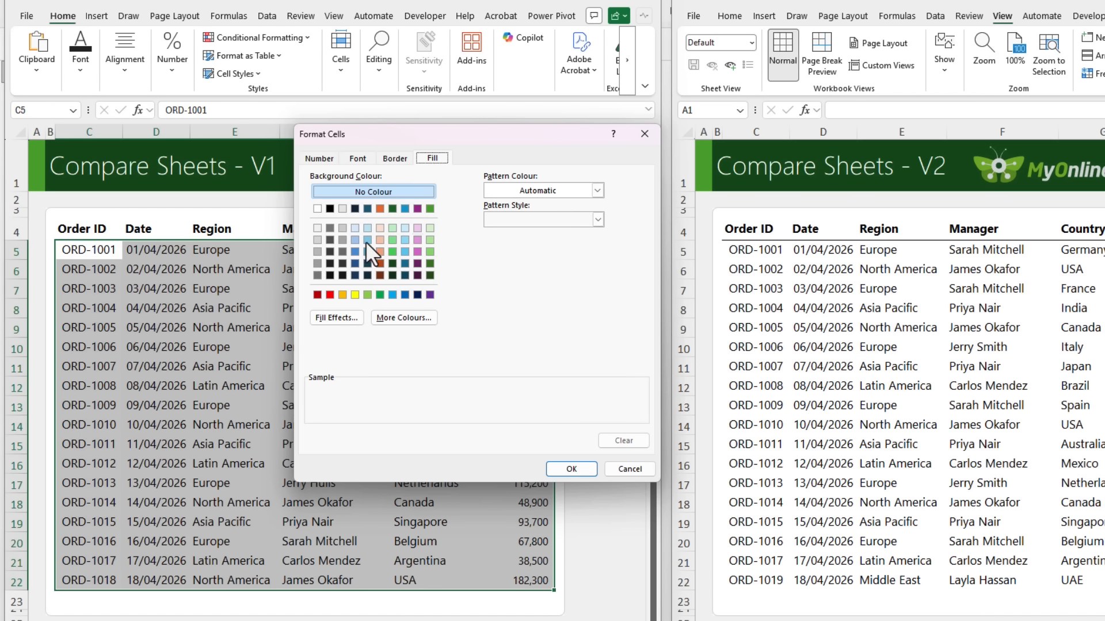
pyautogui.click(330, 295)
pyautogui.click(404, 317)
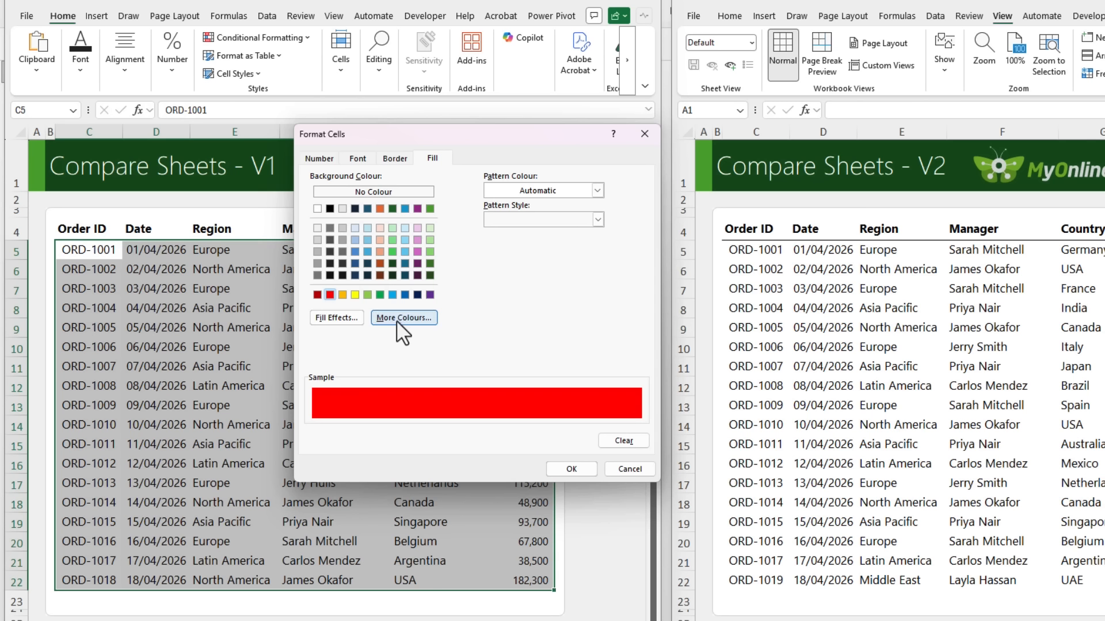
pyautogui.click(445, 211)
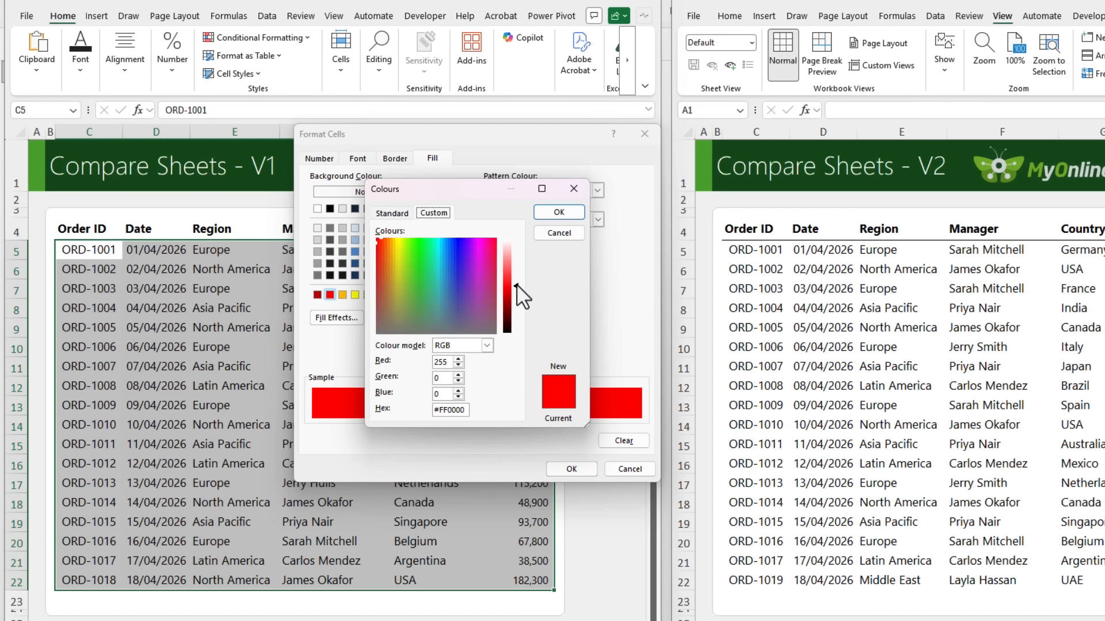
pyautogui.moveTo(516, 284); pyautogui.dragTo(516, 256)
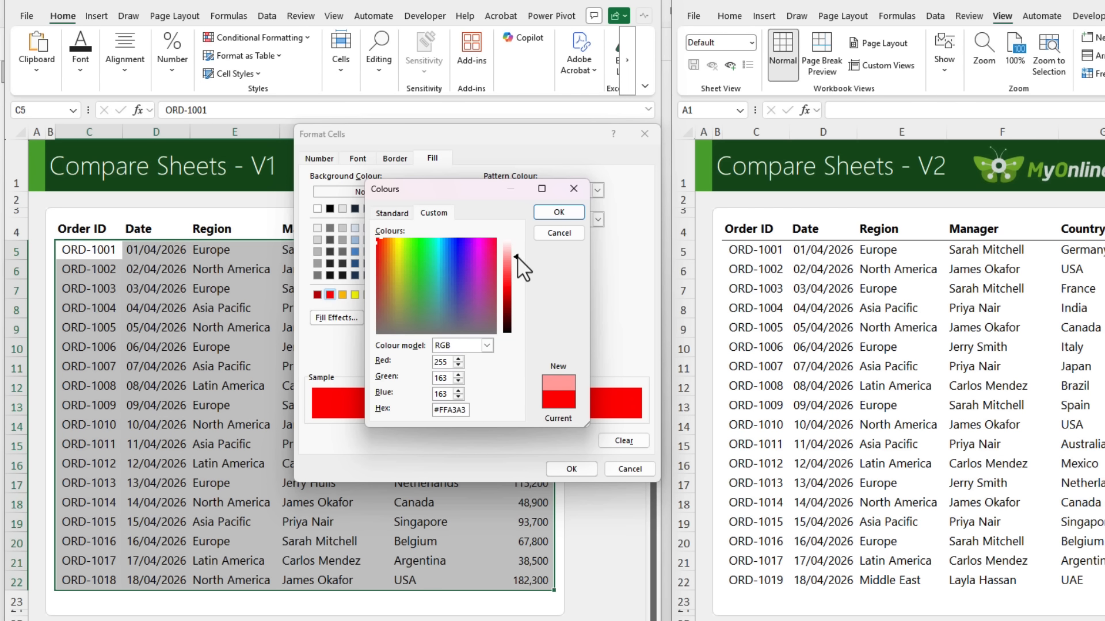
pyautogui.click(555, 213)
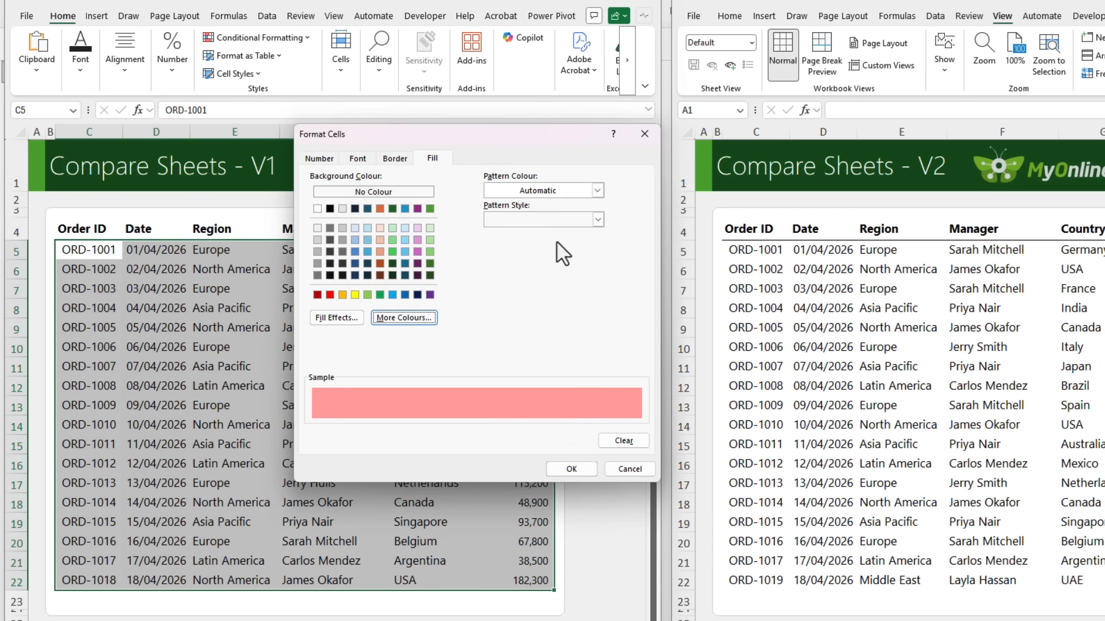
pyautogui.click(565, 467)
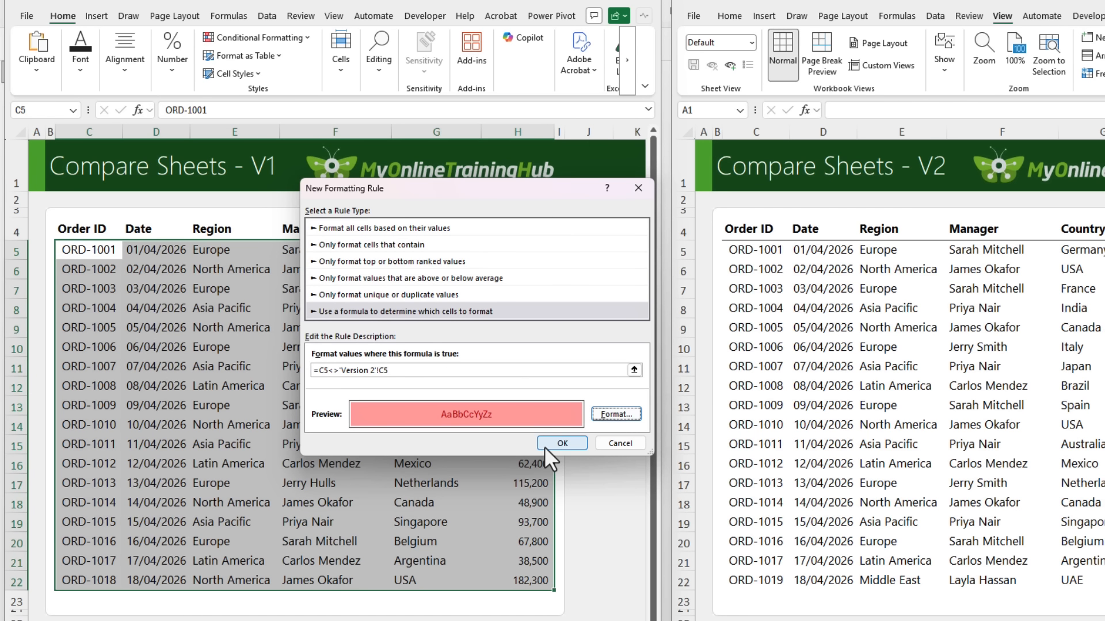
pyautogui.click(546, 445)
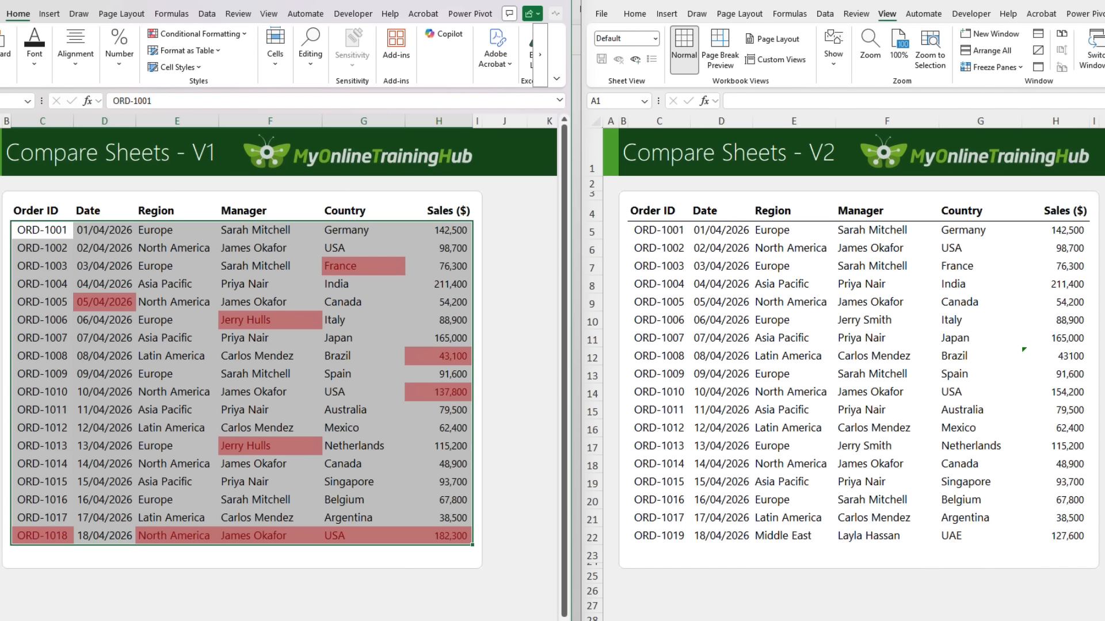
# Inspect the contents of the France cell G7 in both versions for trailing spaces
pyautogui.click(363, 267)
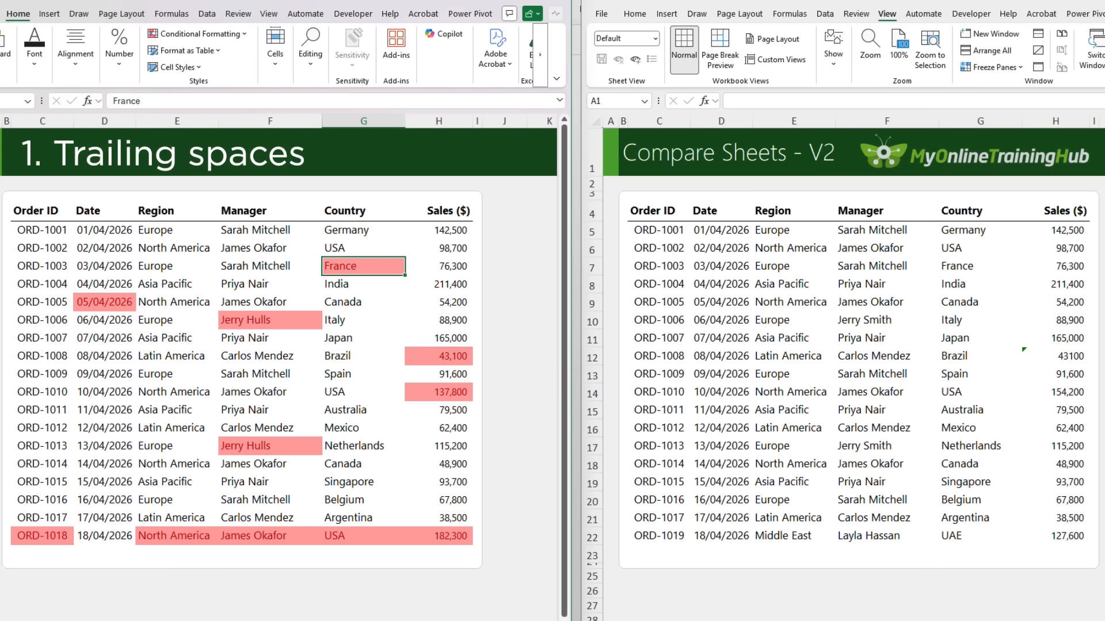
pyautogui.doubleClick(360, 266)
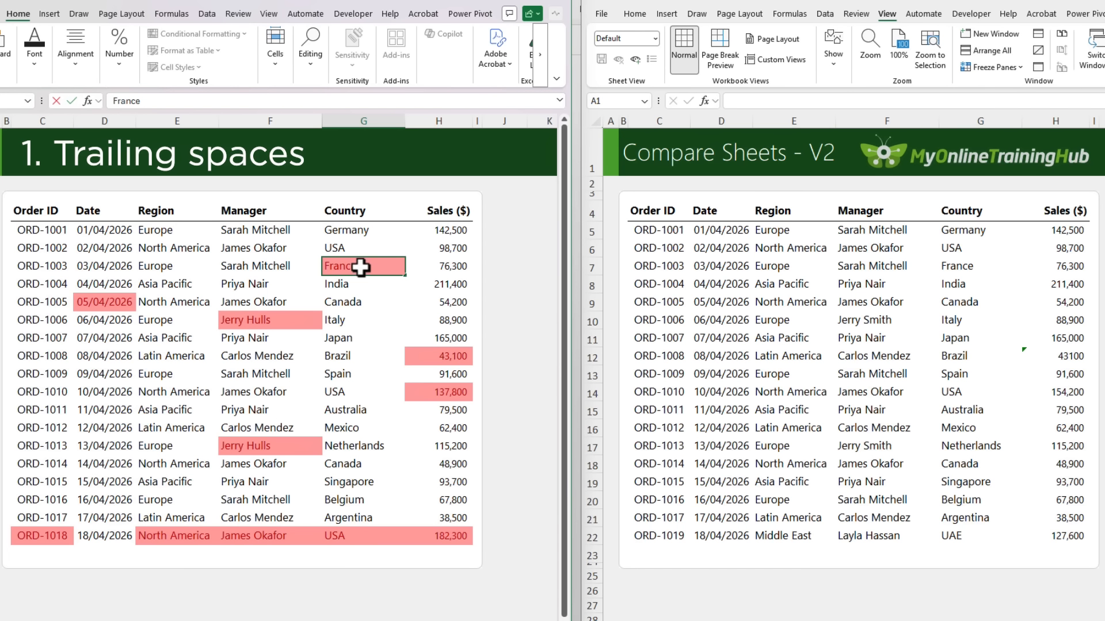
pyautogui.press('Escape')
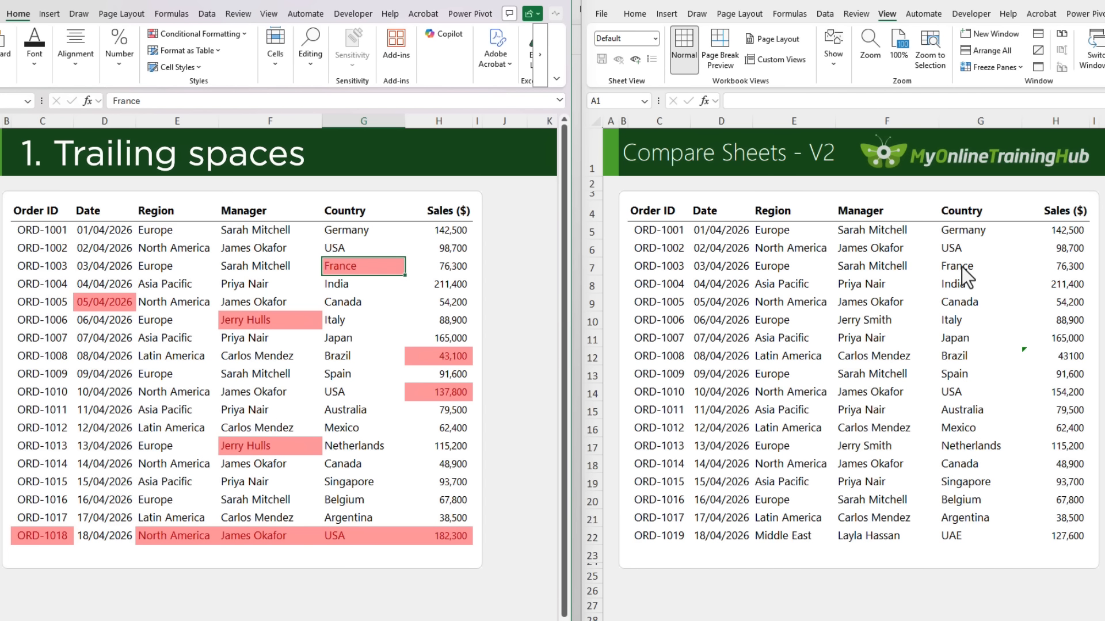
pyautogui.click(954, 276)
pyautogui.doubleClick(979, 266)
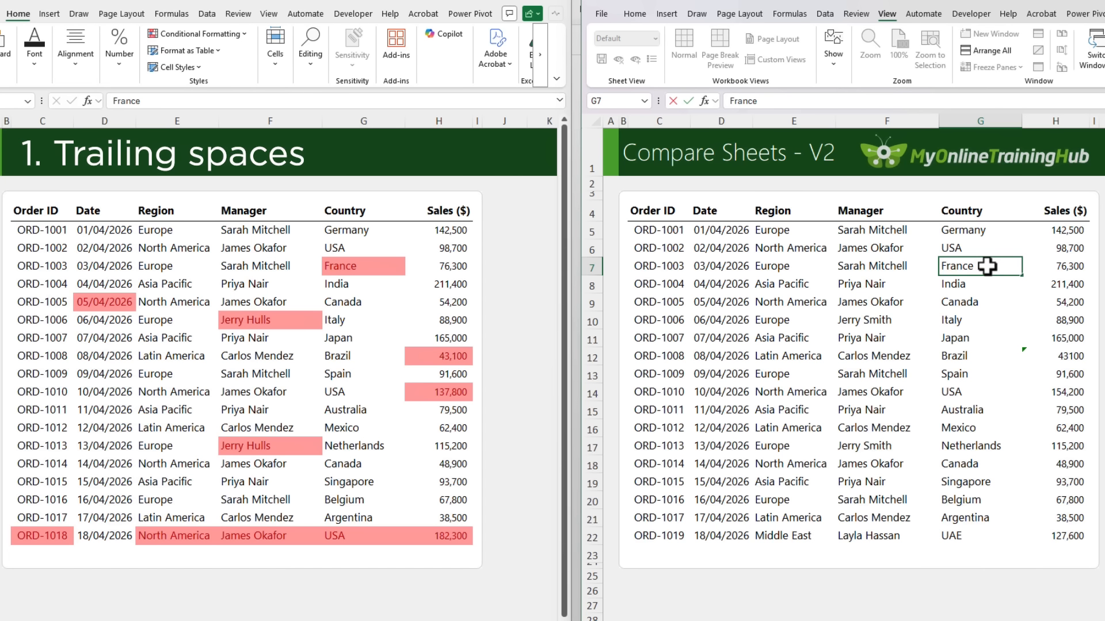
pyautogui.press('Return')
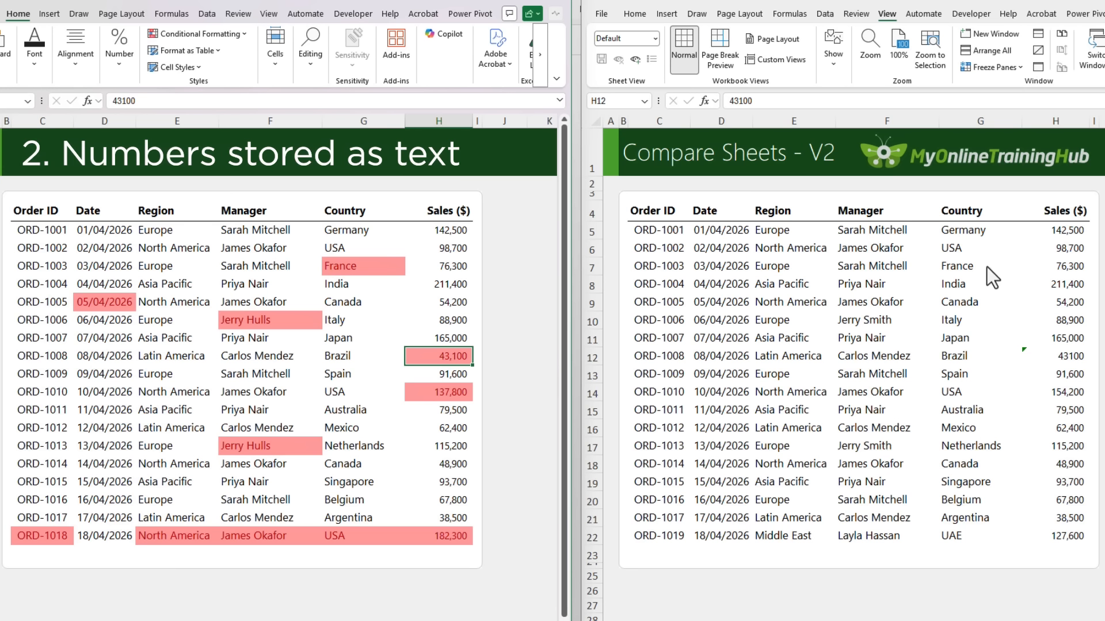
# Check how the sales value in H12 of Version 2 and the date in D9 of both versions are stored
pyautogui.click(1068, 357)
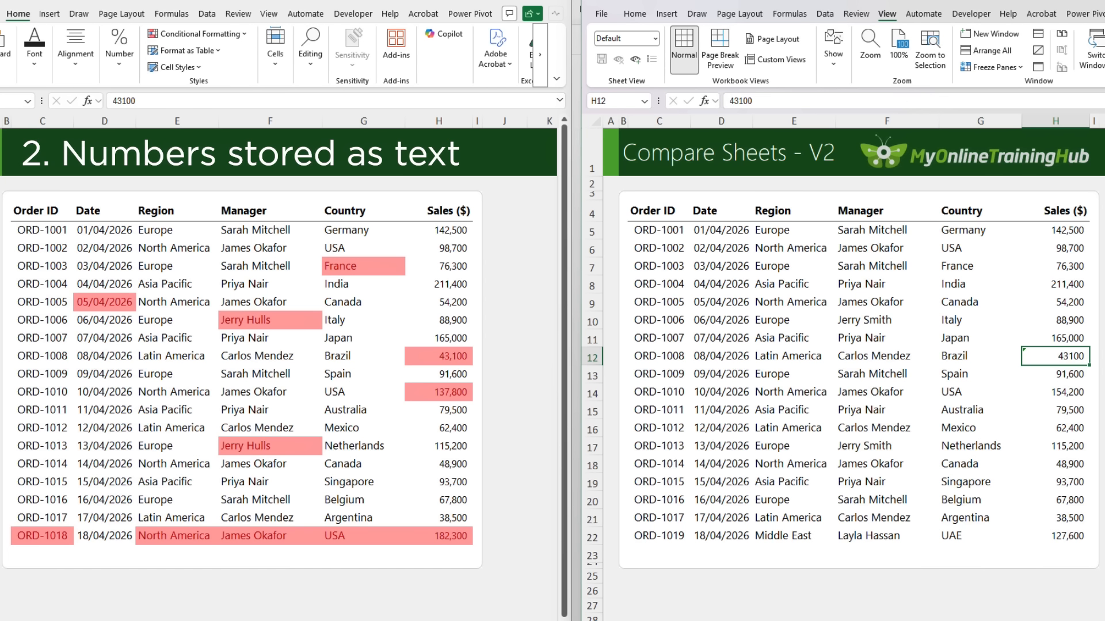
pyautogui.click(93, 308)
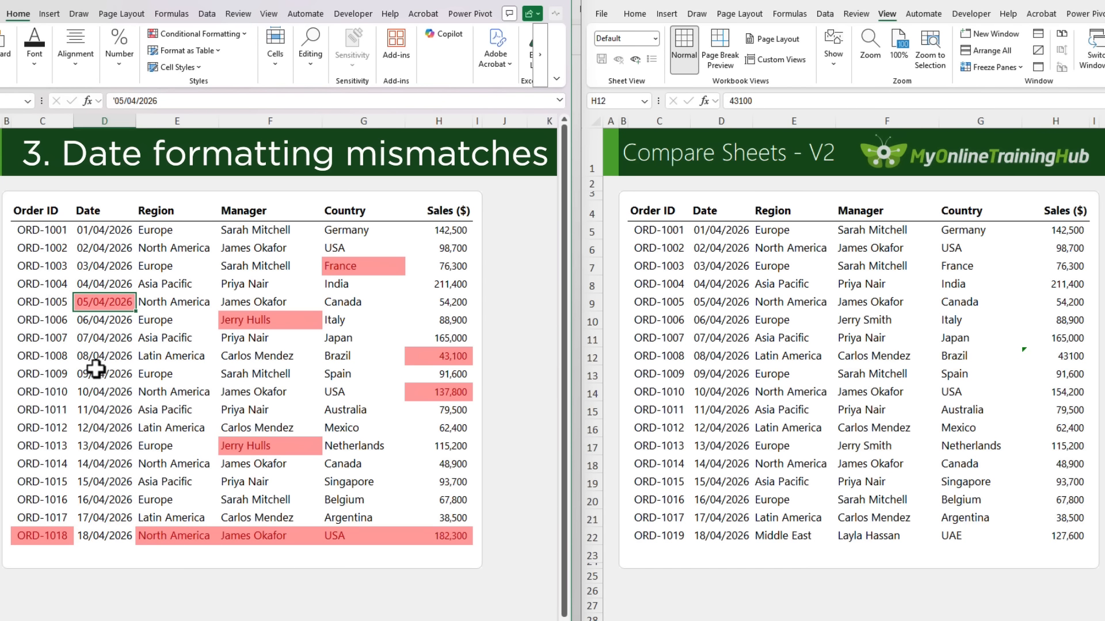
pyautogui.click(728, 302)
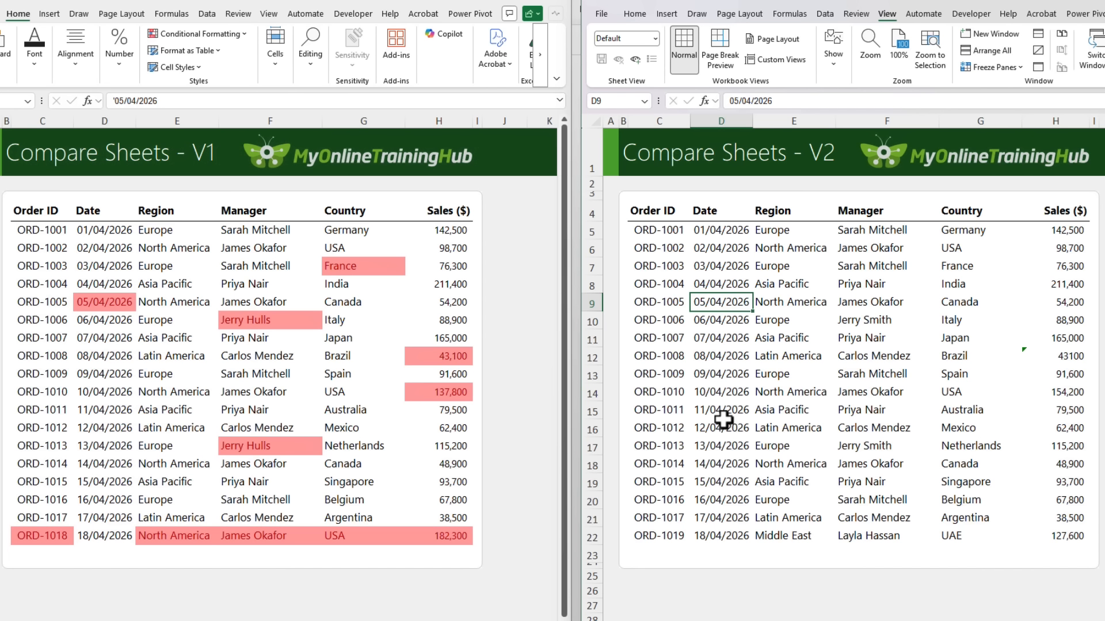
# Enter =LEN(G5)-LEN('Version 2'!G5) in J5 of Version 1 and fill it down to J22
pyautogui.click(516, 232)
pyautogui.write('=')
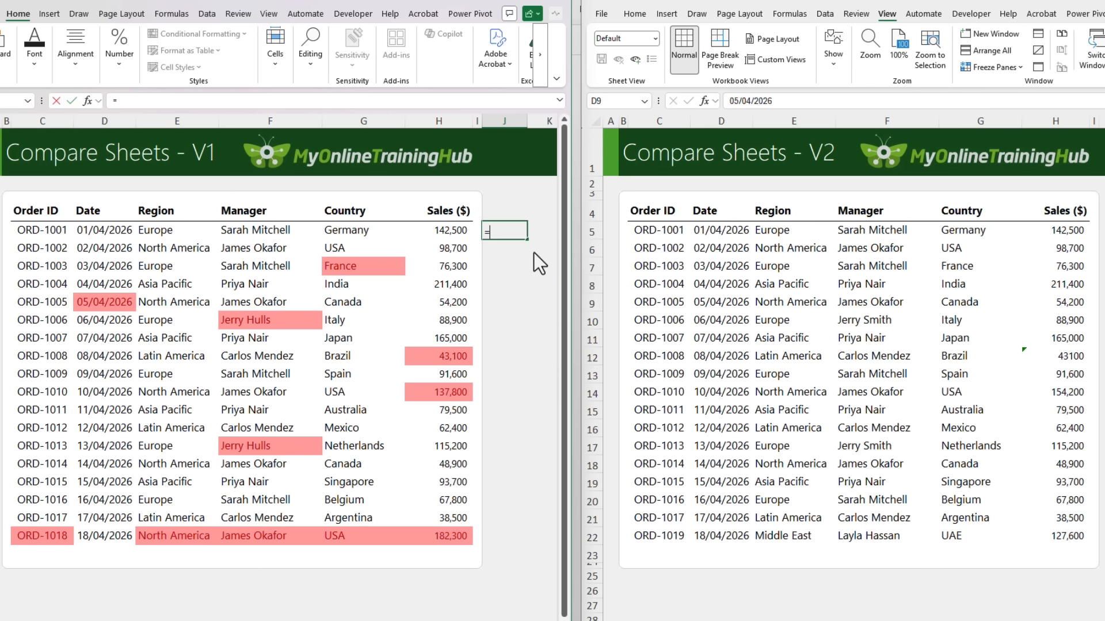
pyautogui.write('len')
pyautogui.press('Tab')
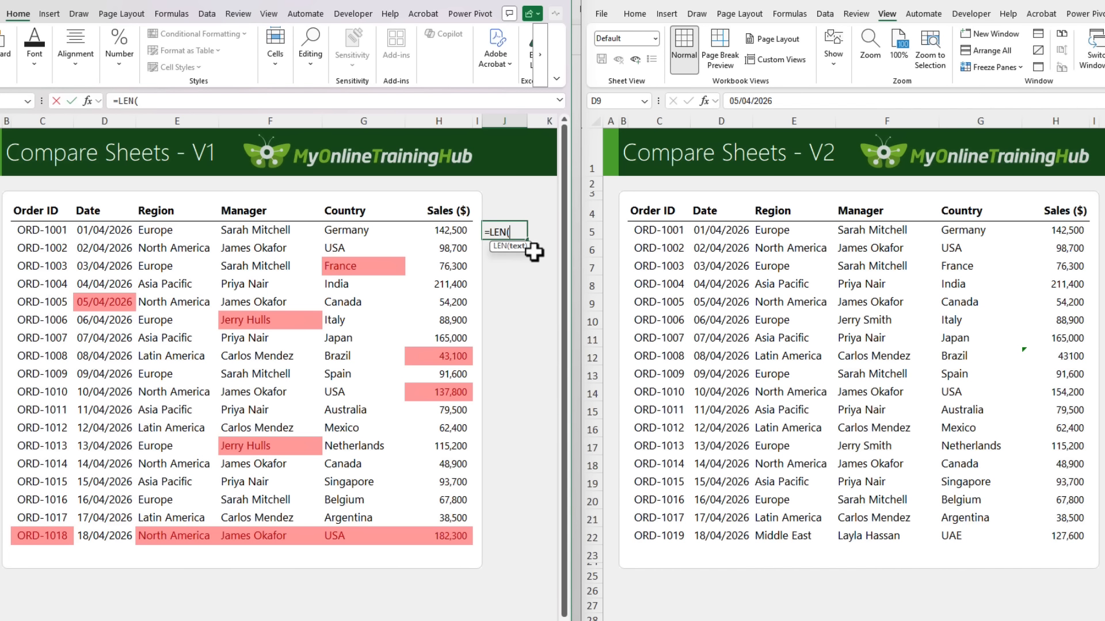
pyautogui.click(330, 232)
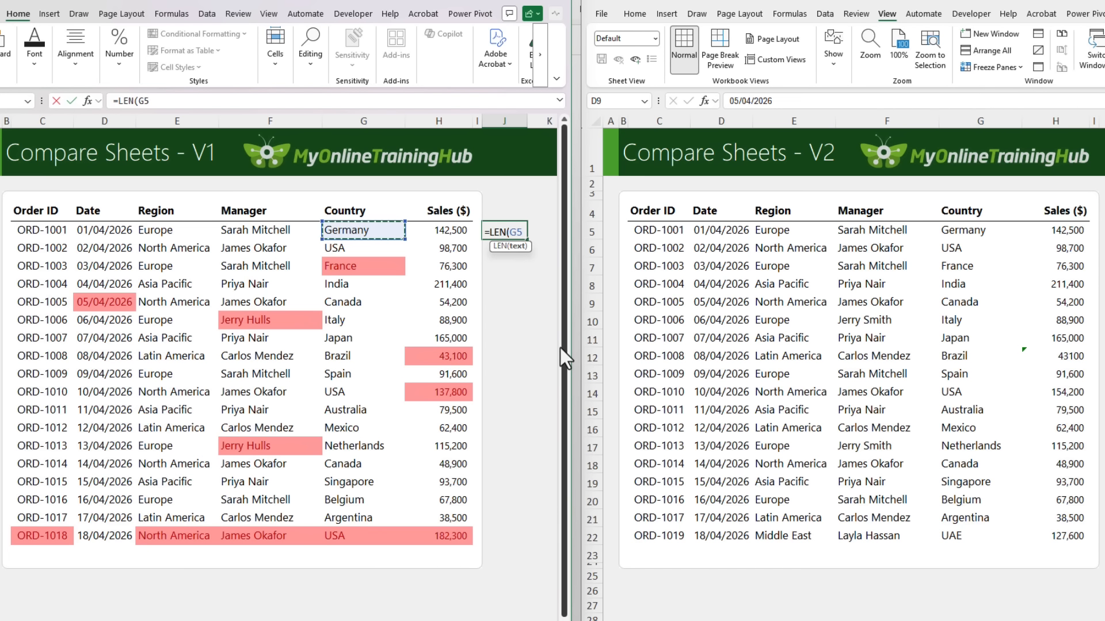
pyautogui.write(')-')
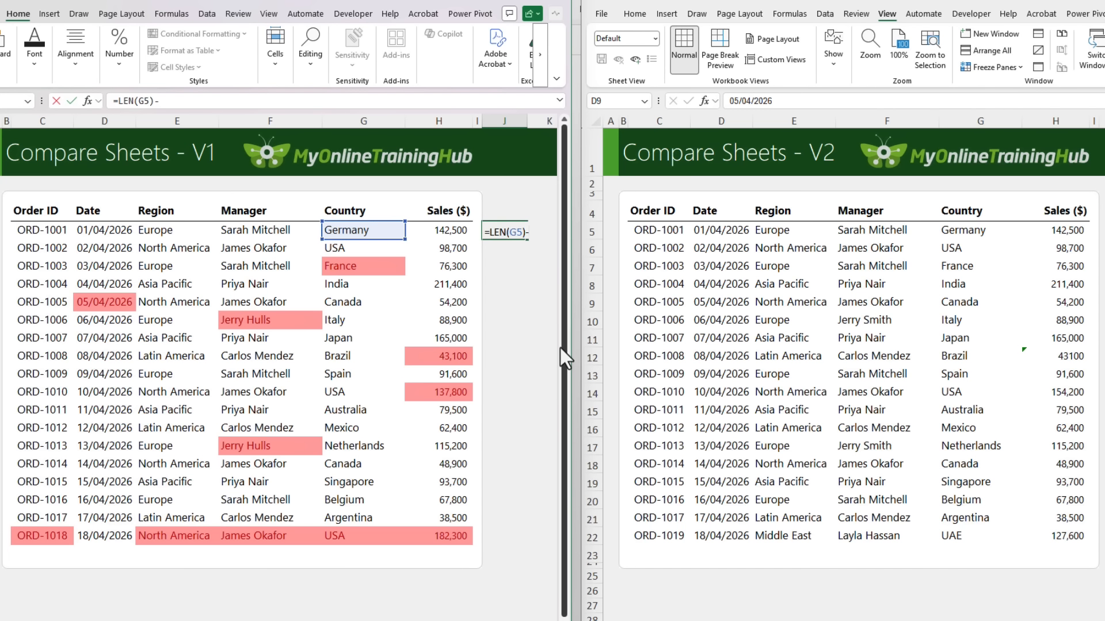
pyautogui.write('LEN(')
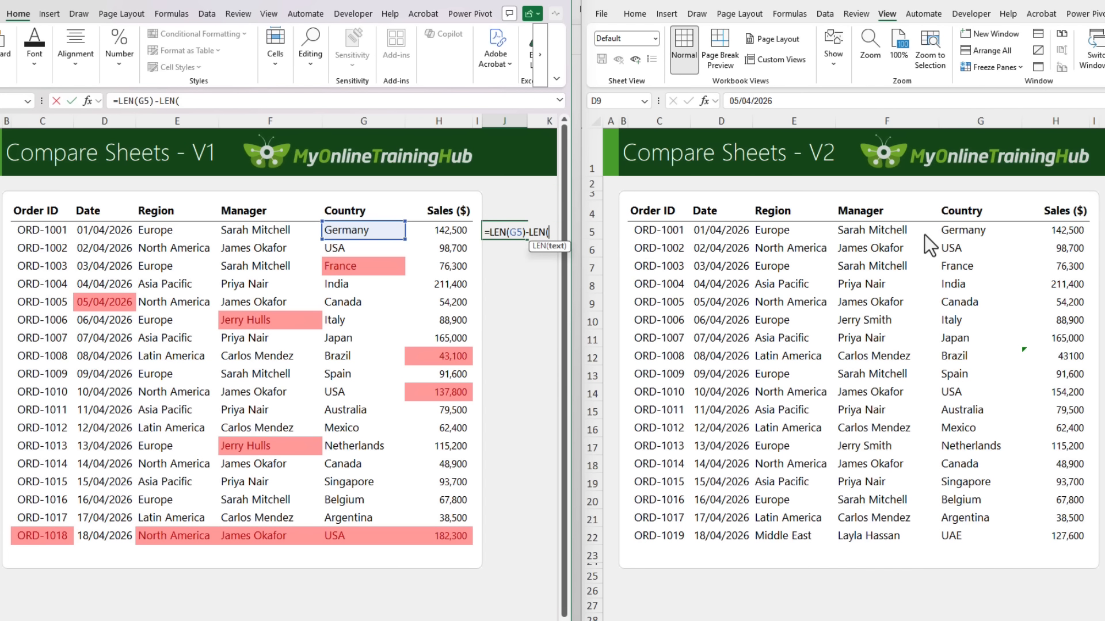
pyautogui.click(947, 233)
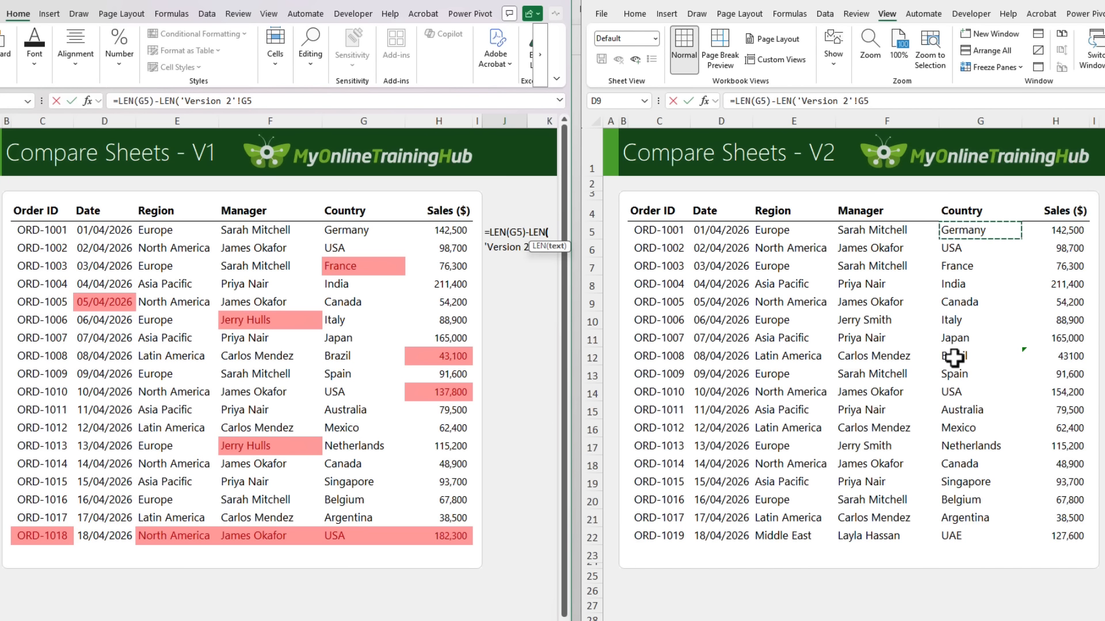
pyautogui.hotkey('ctrl', 'Return')
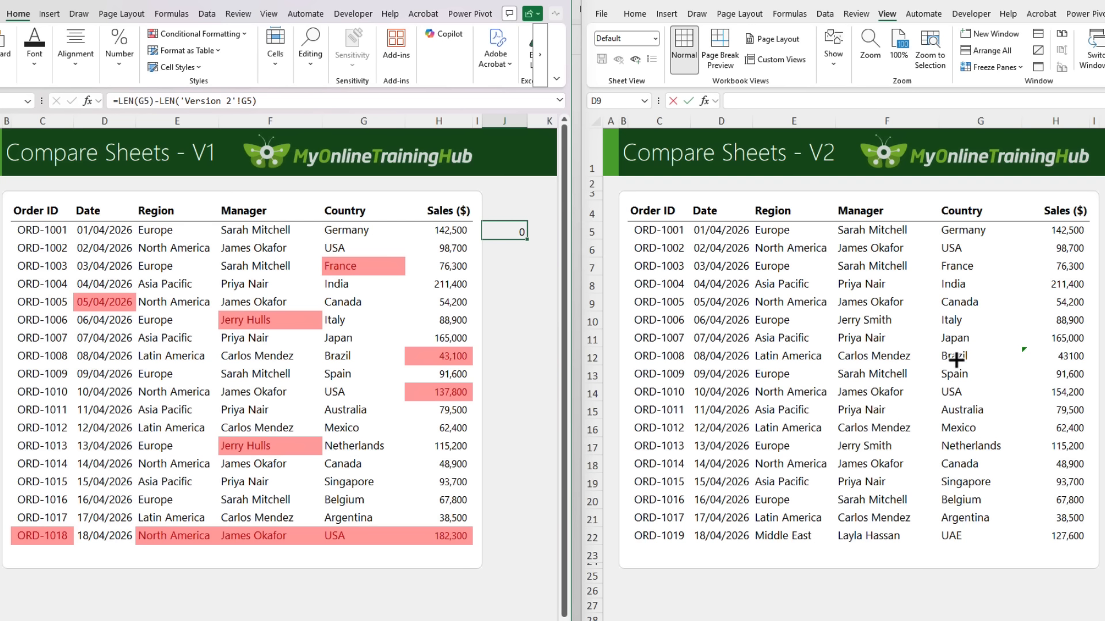
pyautogui.moveTo(527, 239); pyautogui.dragTo(534, 544)
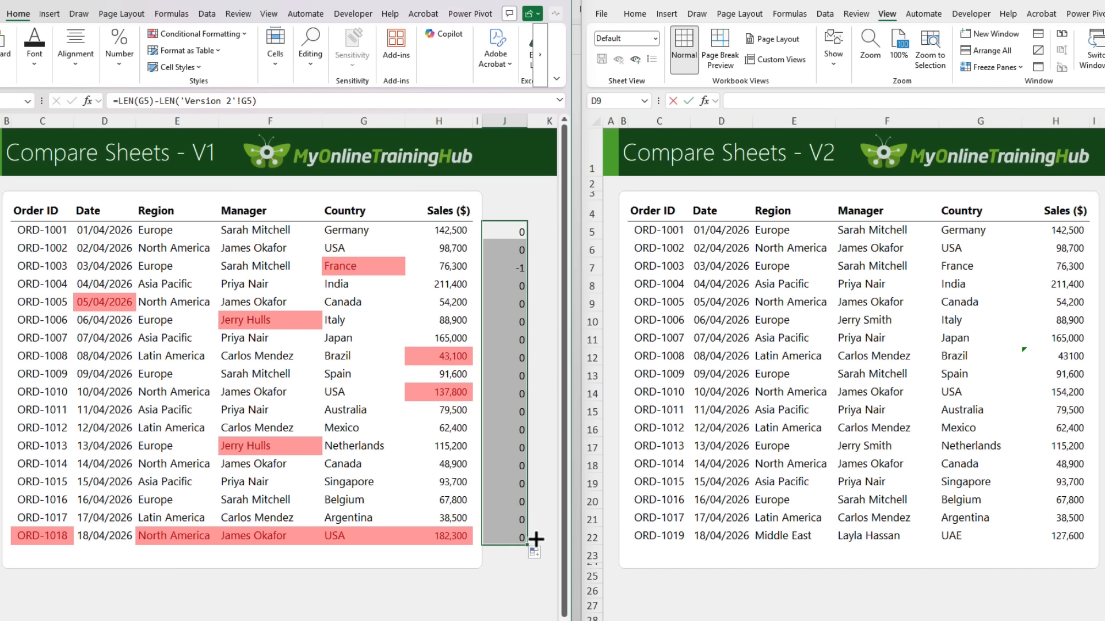
# Review the length difference in J7 and check the France cell G7 in Version 2 for a trailing space
pyautogui.press('Down')
pyautogui.press('Down')
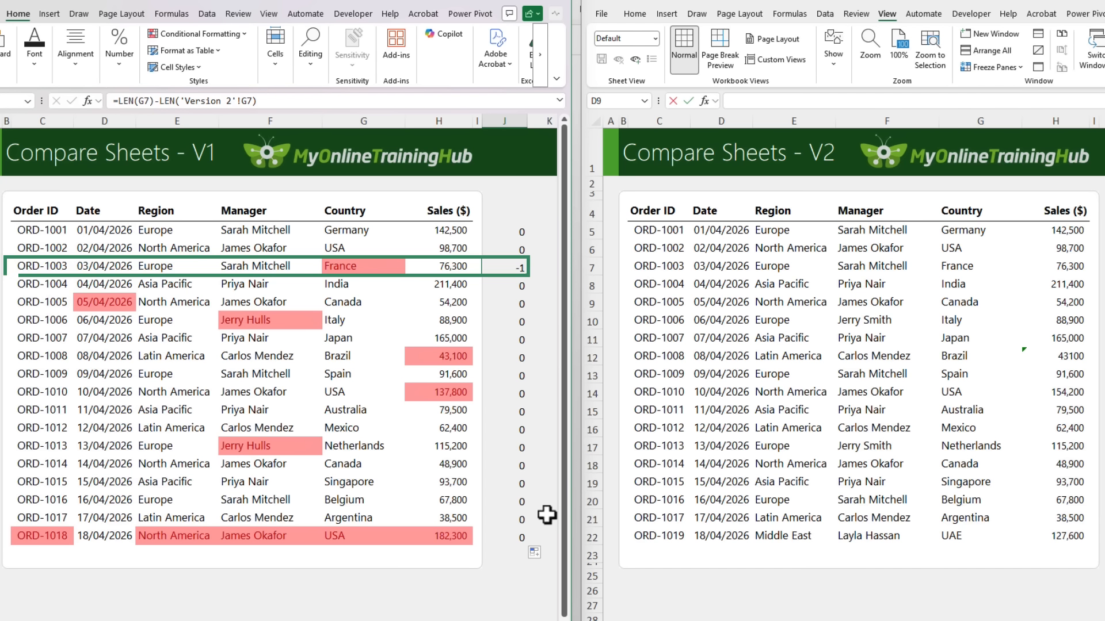
pyautogui.click(979, 266)
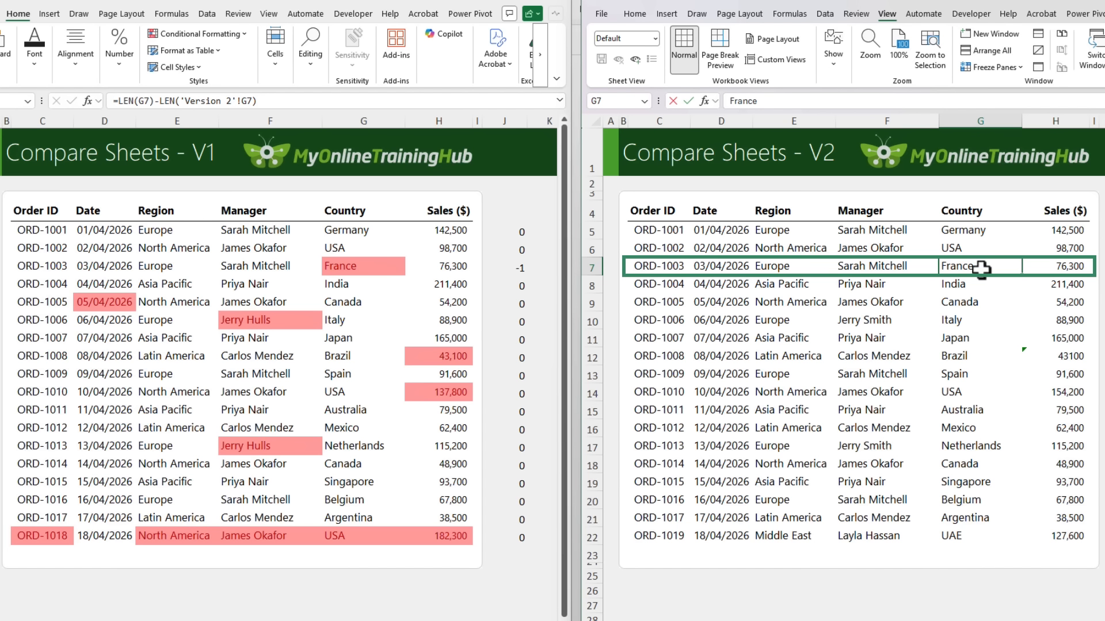
pyautogui.doubleClick(981, 267)
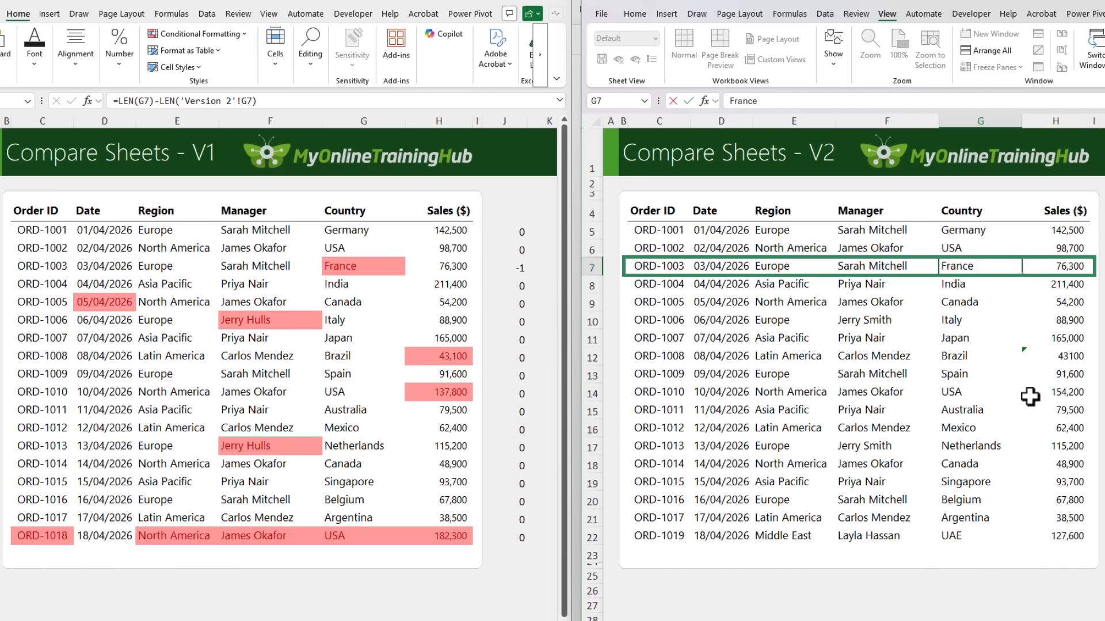
pyautogui.press('Escape')
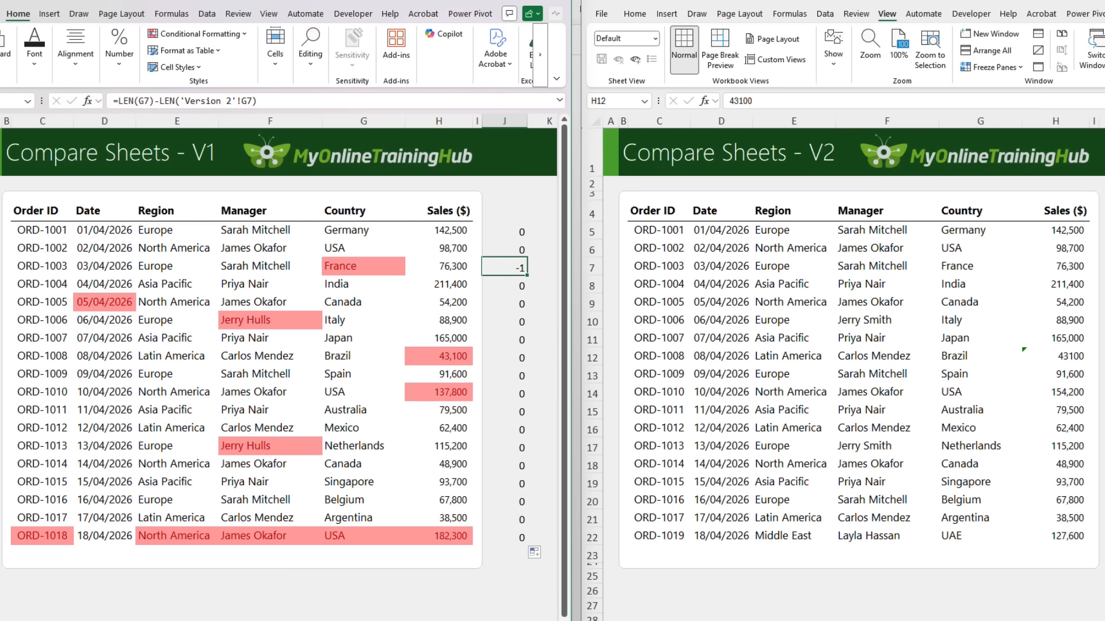
# Convert the sales value stored as text in H12 of Version 2 to a number and check the matching cell in Version 1
pyautogui.click(1024, 350)
pyautogui.click(1057, 358)
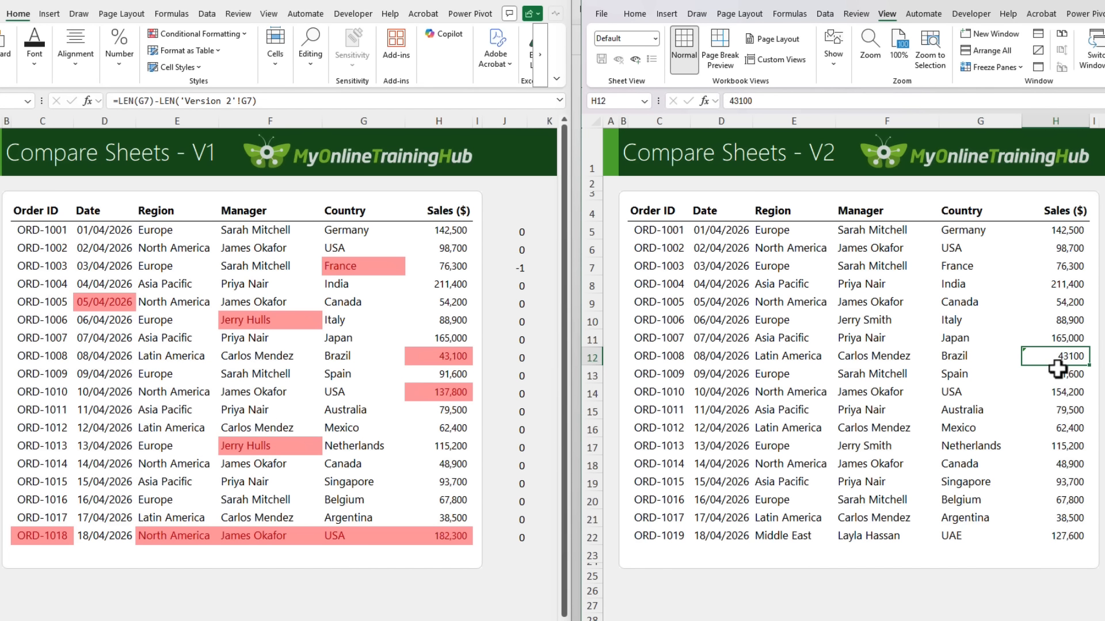
pyautogui.moveTo(1017, 353)
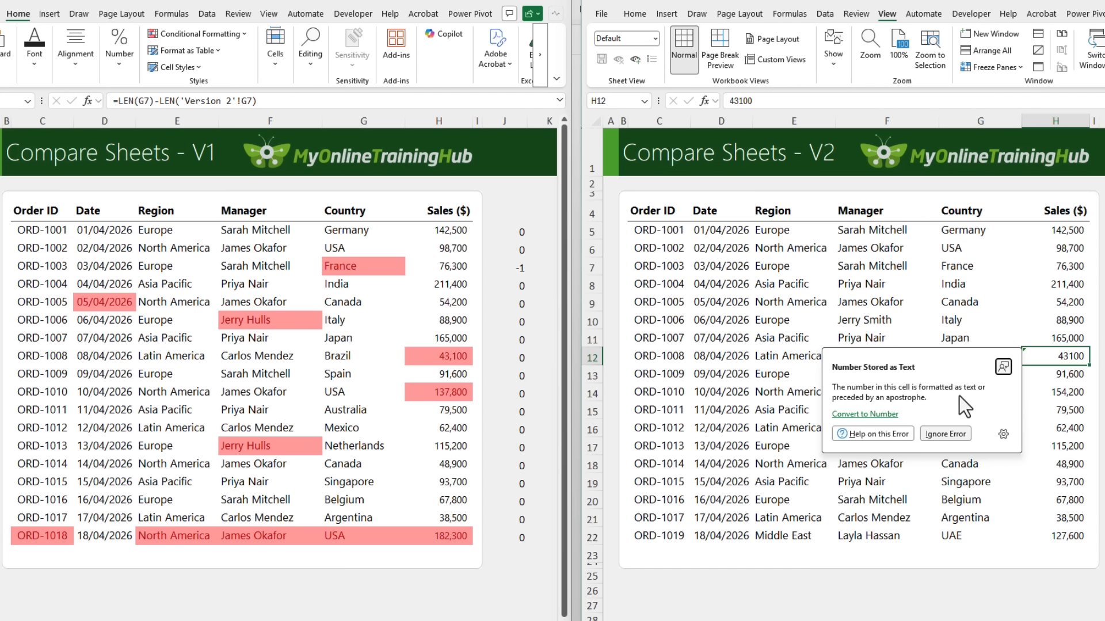
pyautogui.click(875, 436)
pyautogui.click(455, 356)
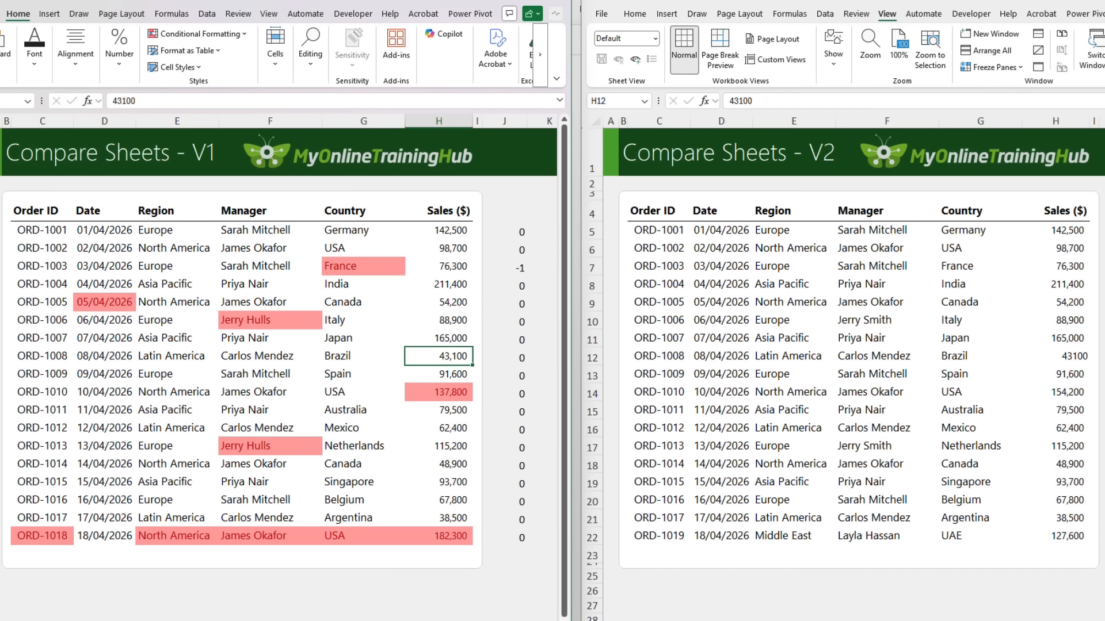
# Show the underlying values in Version 1 to check how the date in D9 is stored, and restore the normal view
pyautogui.hotkey('ctrl', '`')
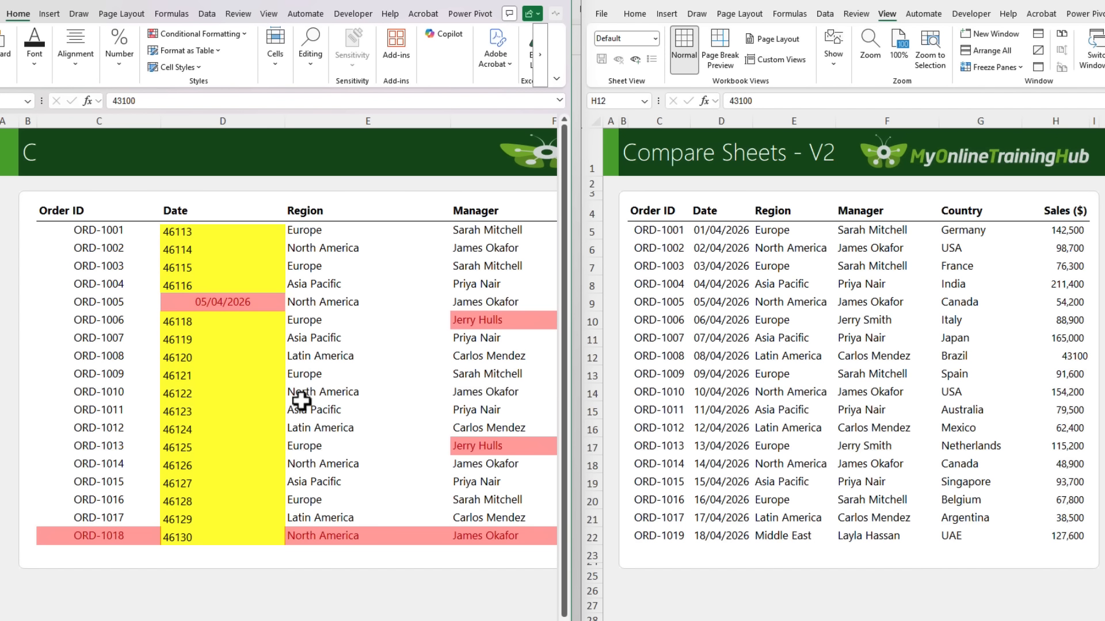
pyautogui.click(239, 302)
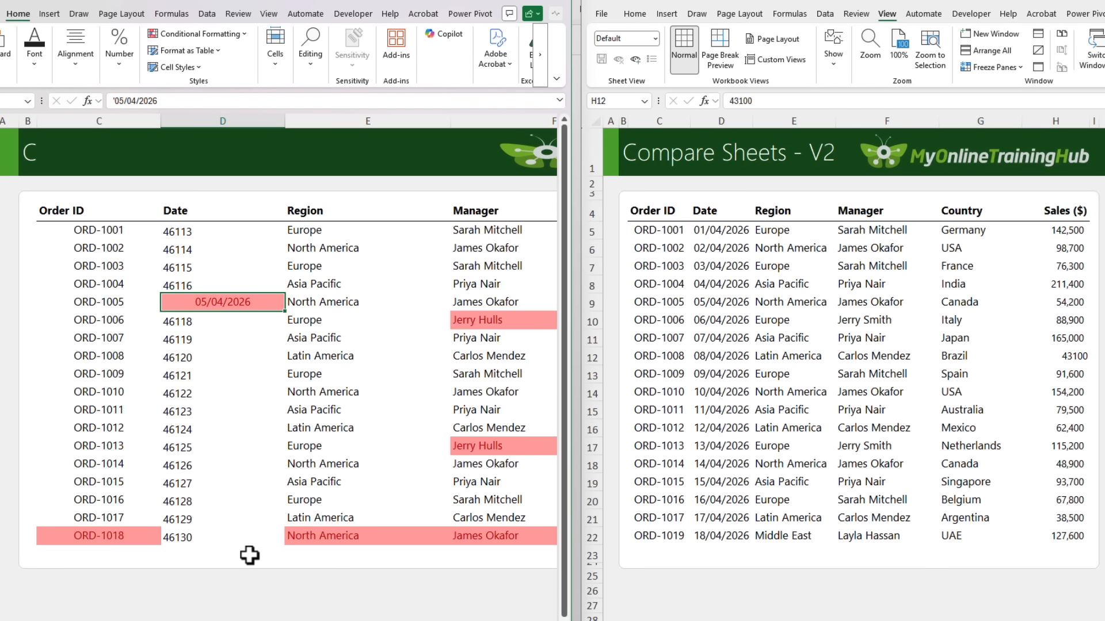
pyautogui.hotkey('ctrl', '`')
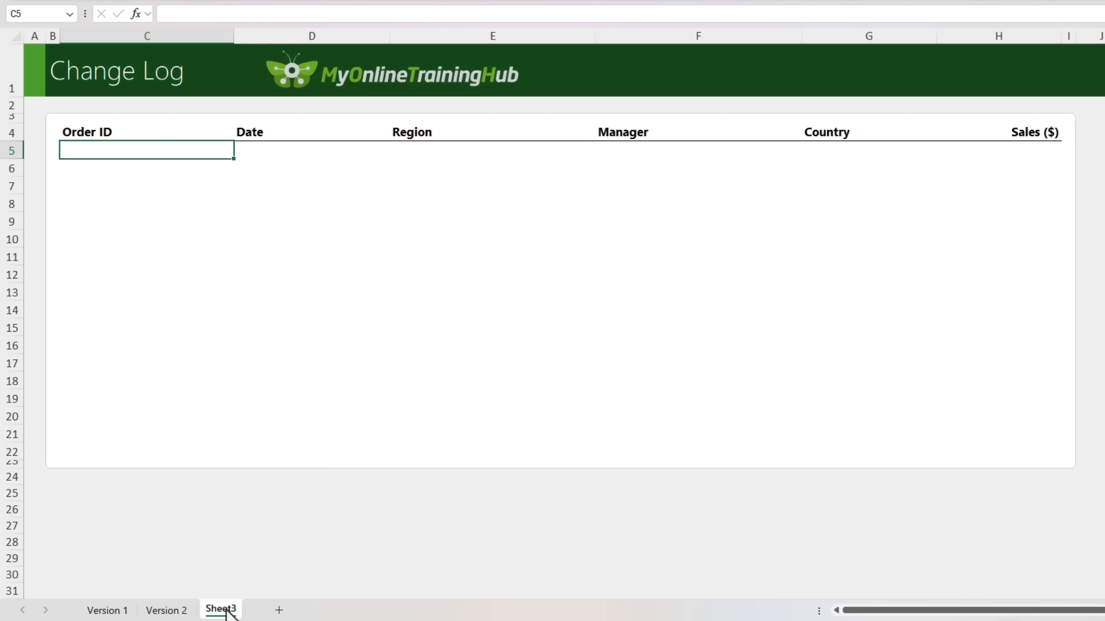
# Rename the Sheet3 worksheet as Change Log
pyautogui.doubleClick(223, 610)
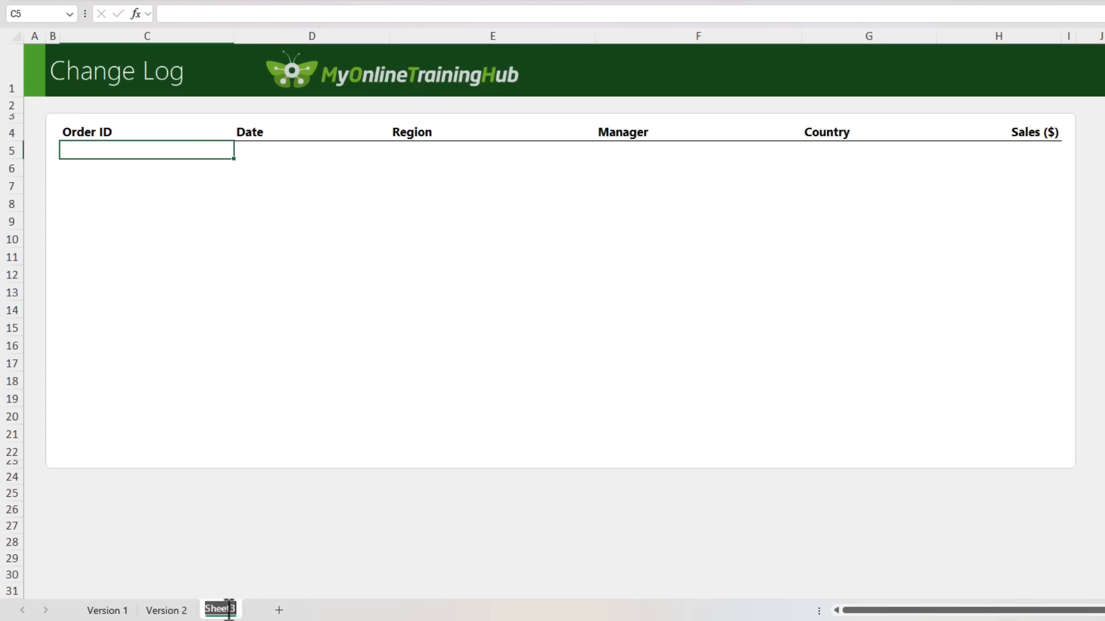
pyautogui.write('Change Log')
pyautogui.press('Return')
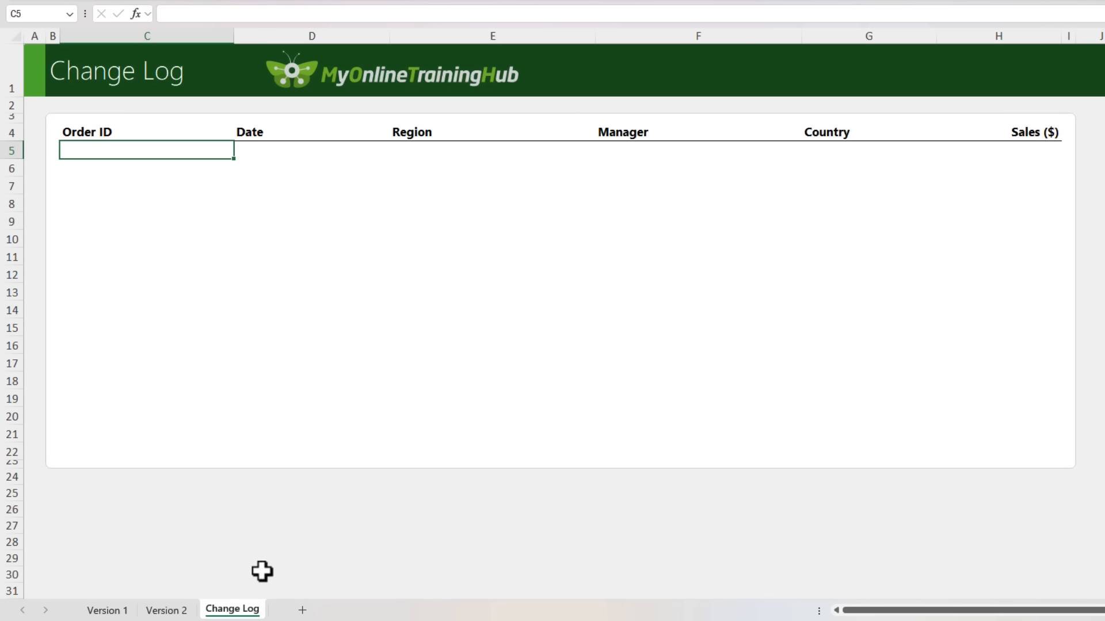
# In C5 of Change Log, build an IF formula testing 'Version 1'!C5='Version 2'!C5 and returning 'Version 2'!C5 when they match
pyautogui.write('=if')
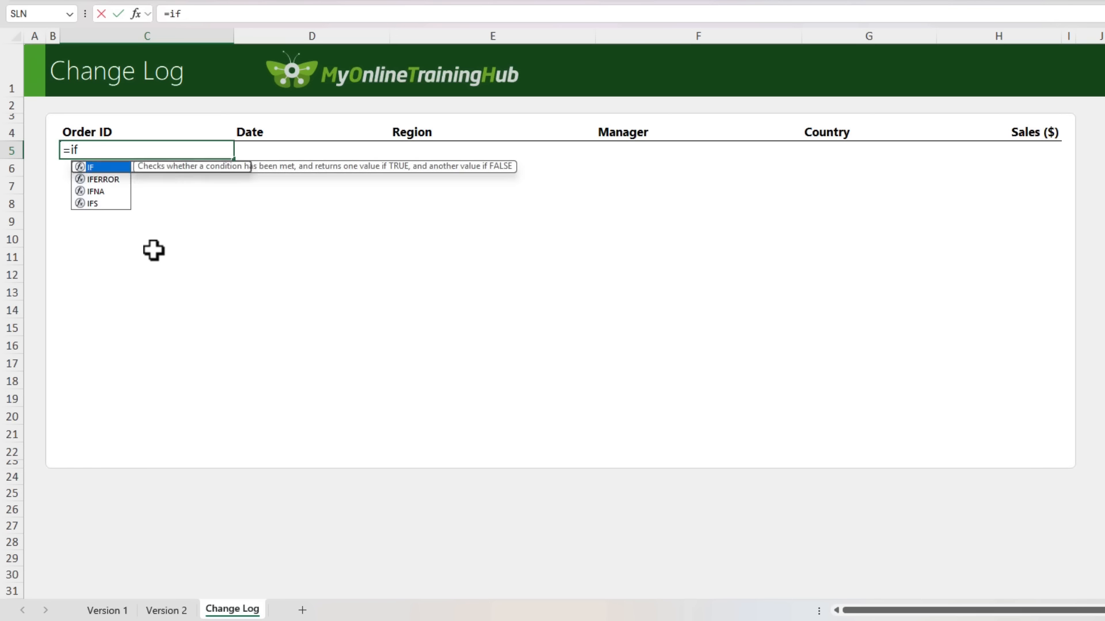
pyautogui.press('Tab')
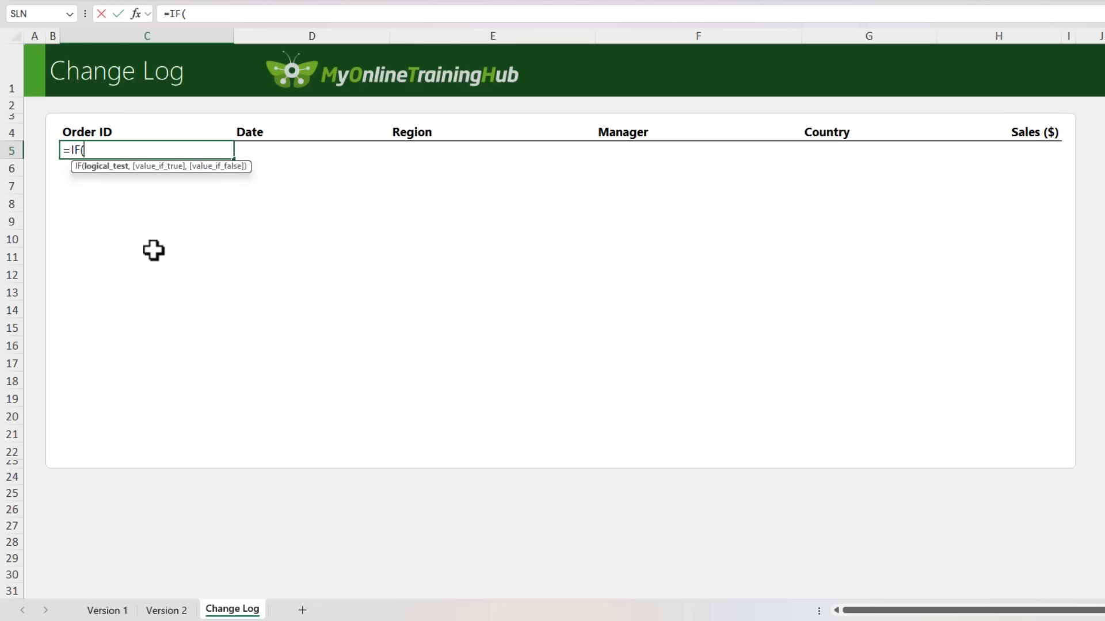
pyautogui.click(106, 610)
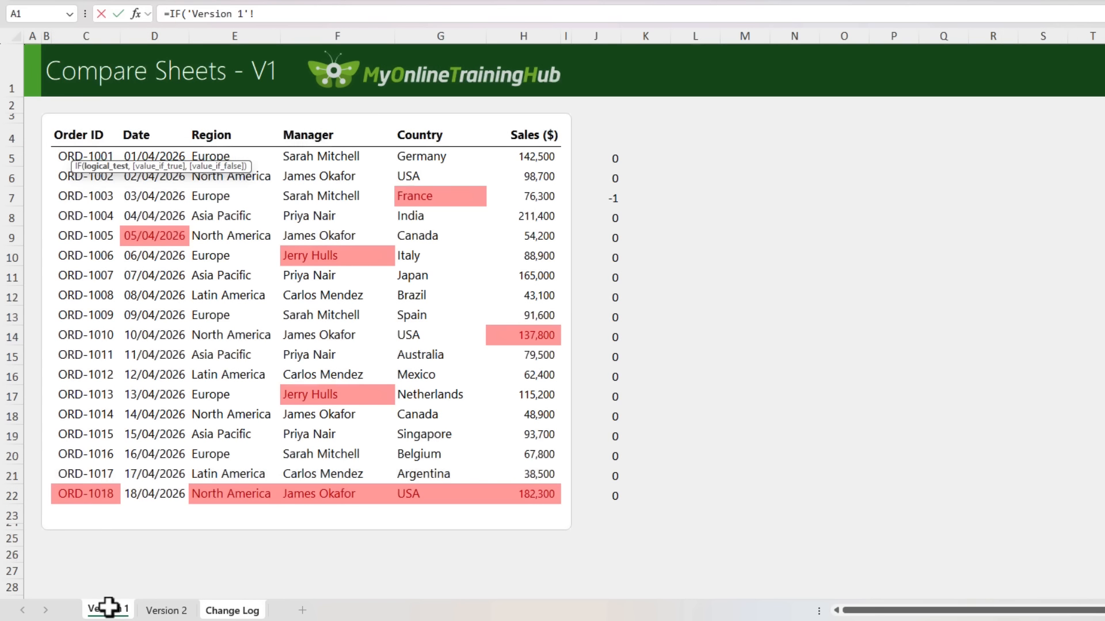
pyautogui.click(79, 158)
pyautogui.write('=')
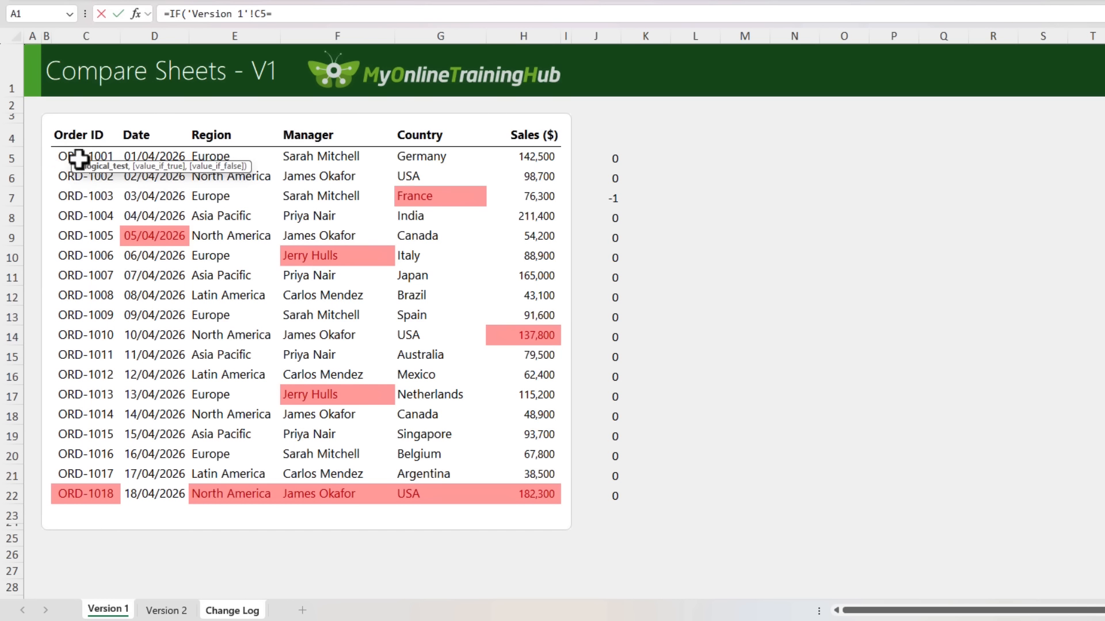
pyautogui.click(151, 610)
pyautogui.click(87, 157)
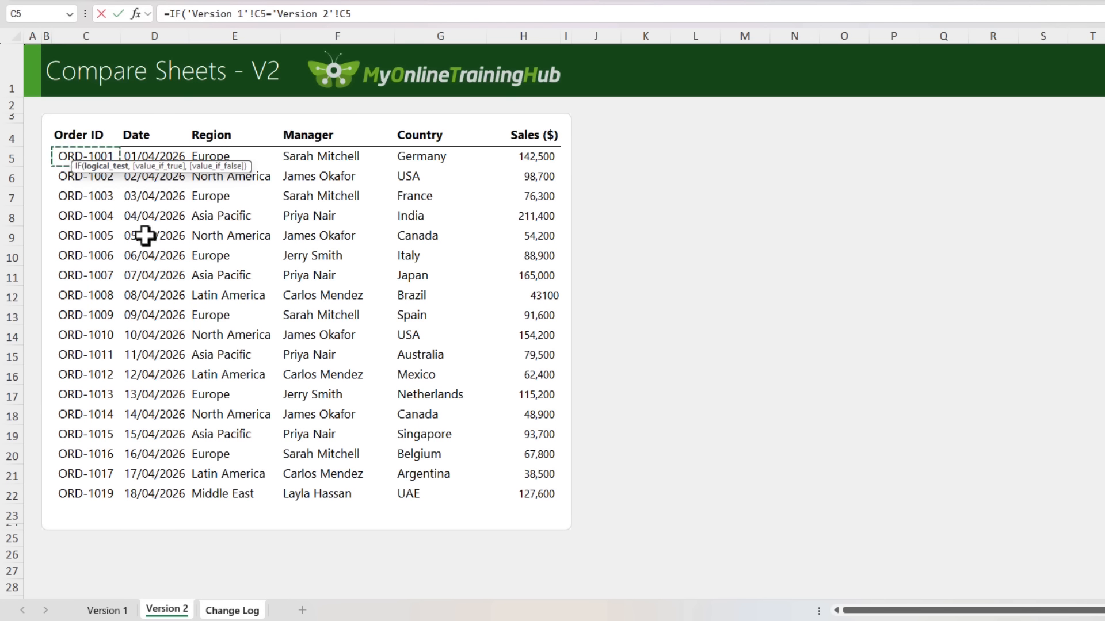
pyautogui.write(',')
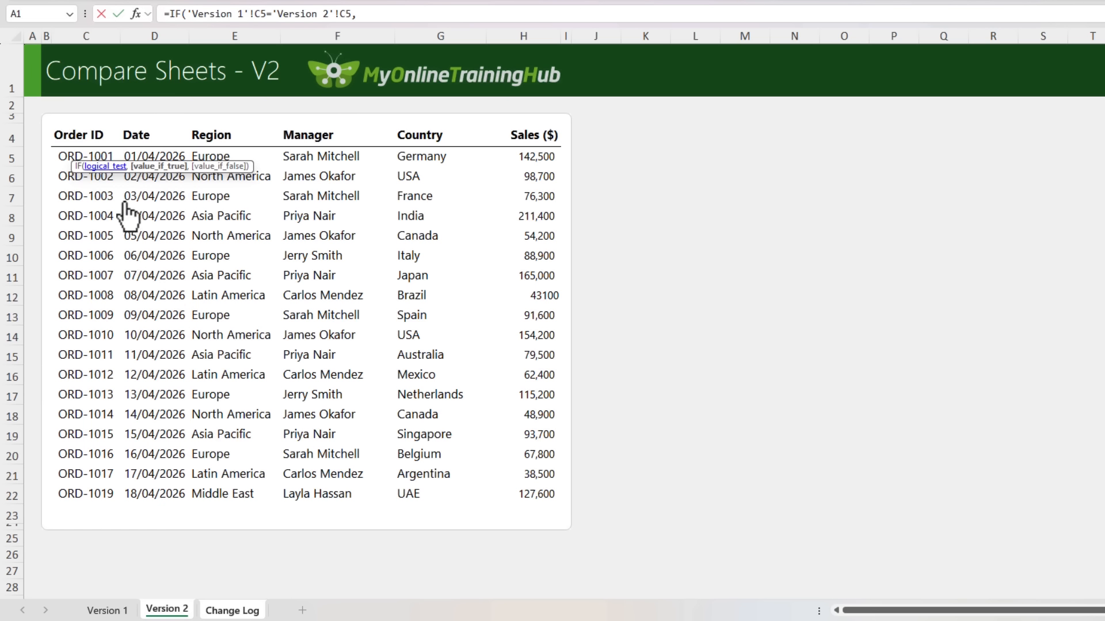
pyautogui.click(87, 156)
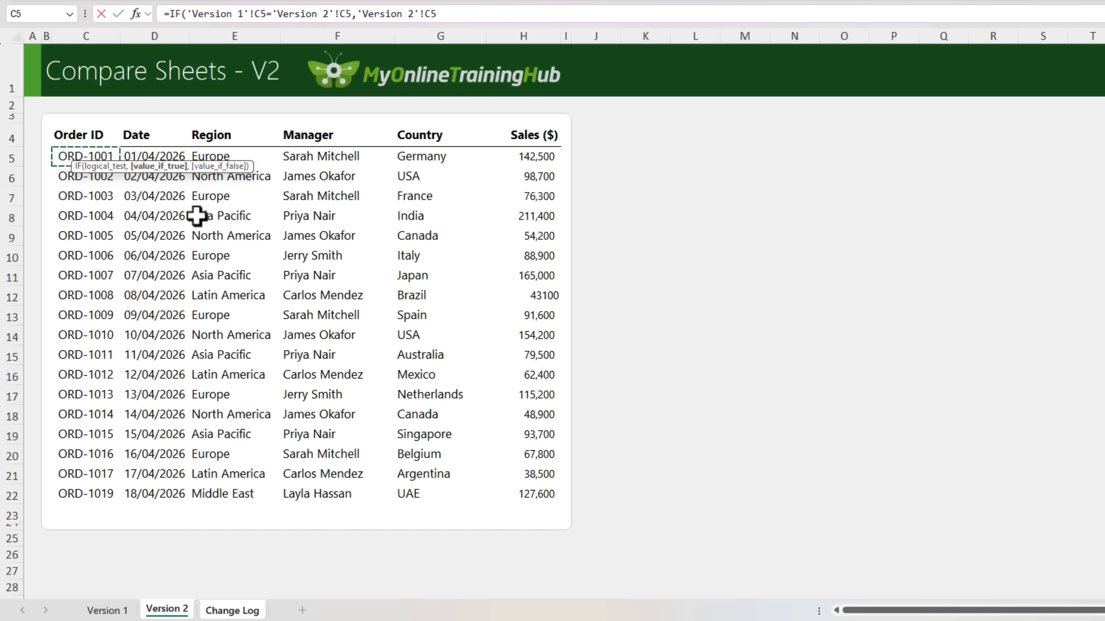
# Complete the IF formula with "V1: "&'Version 1'!C5&", V2: "&'Version 2'!C5 as the mismatch result and enter it
pyautogui.write(',"V1: "&')
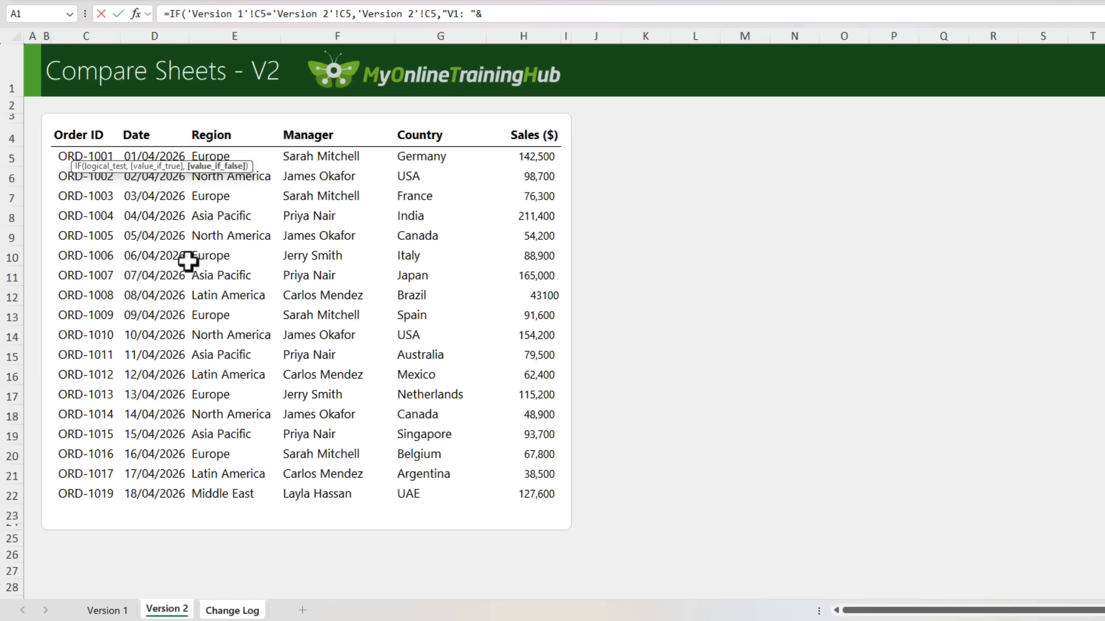
pyautogui.click(118, 610)
pyautogui.click(72, 155)
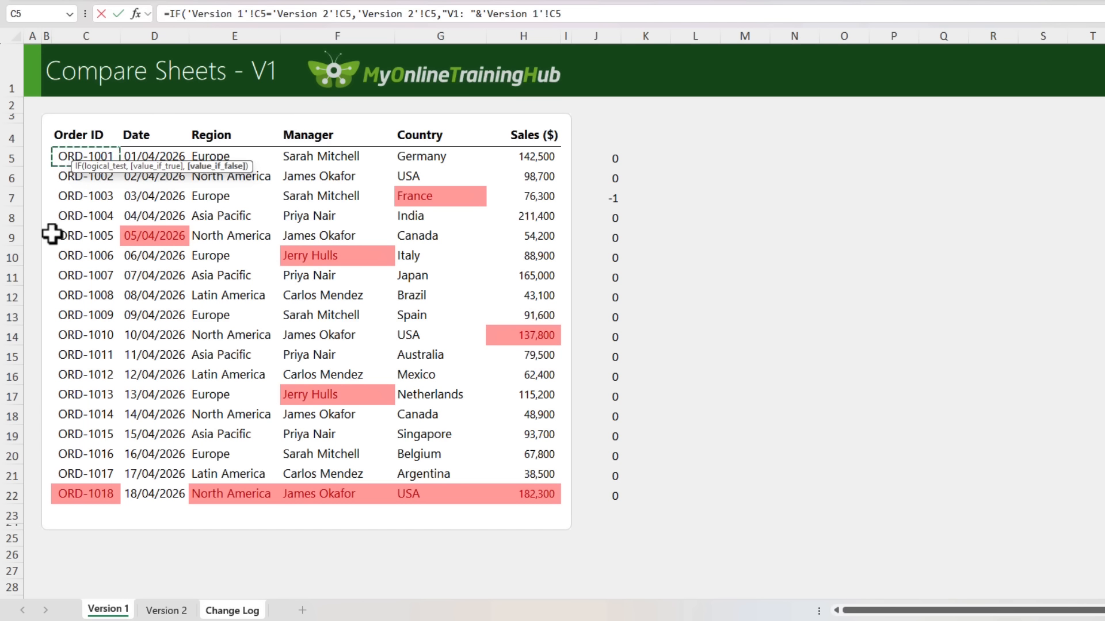
pyautogui.write('&", V2: "&')
pyautogui.click(158, 609)
pyautogui.click(98, 159)
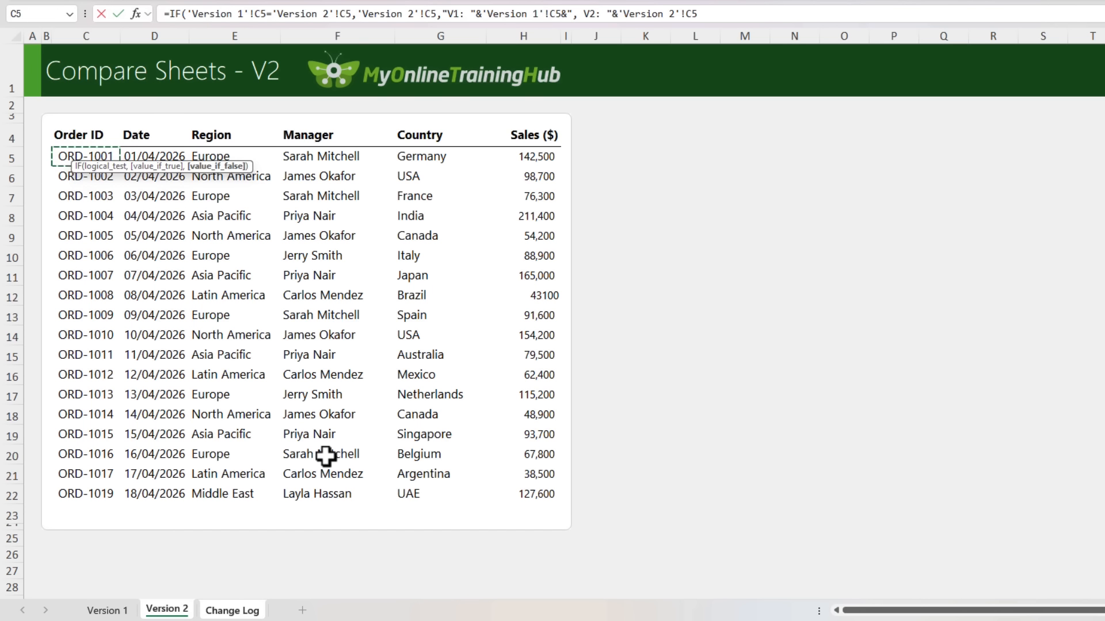
pyautogui.write(')')
pyautogui.hotkey('ctrl', 'Return')
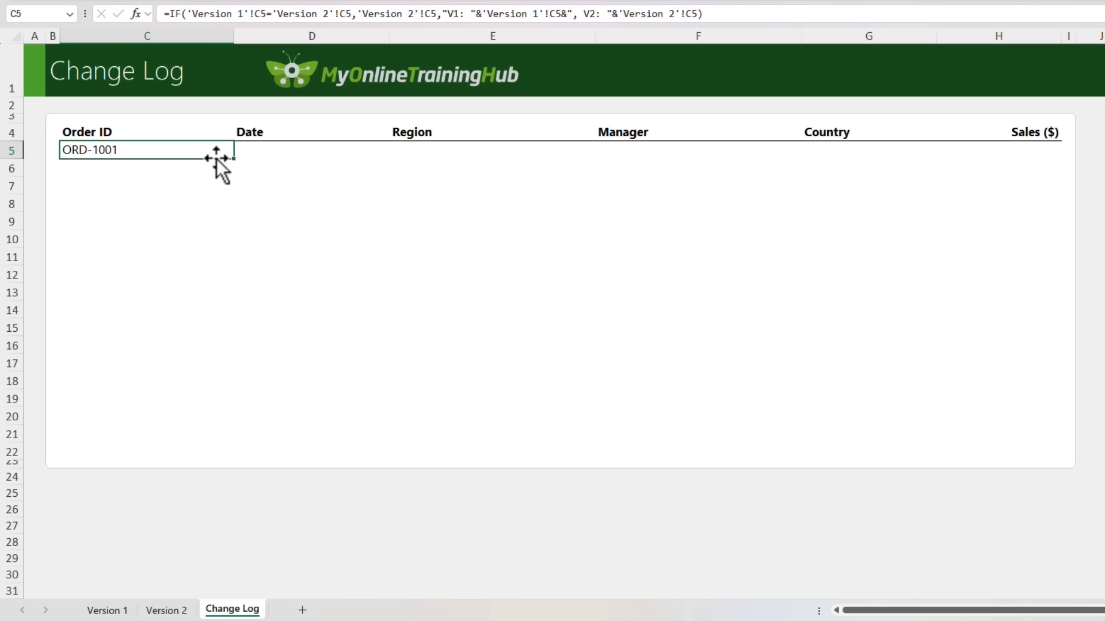
# Copy the comparison formula in C5 and paste only the formula across C5:H22 of Change Log
pyautogui.hotkey('ctrl', 'c')
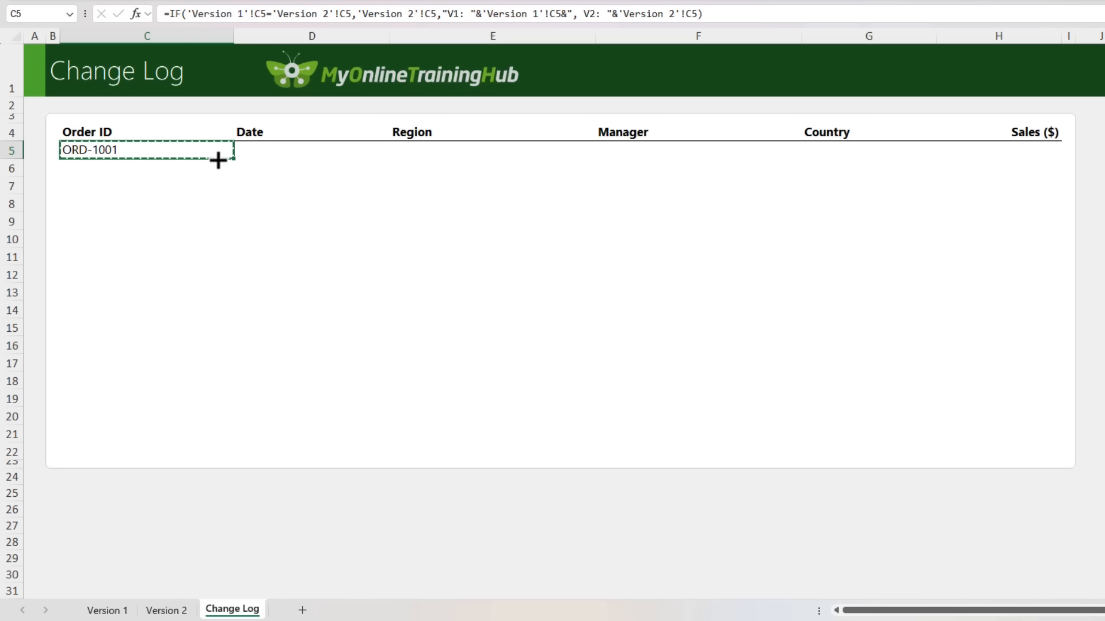
pyautogui.keyDown('shift'); pyautogui.click(1013, 429); pyautogui.keyUp('shift')
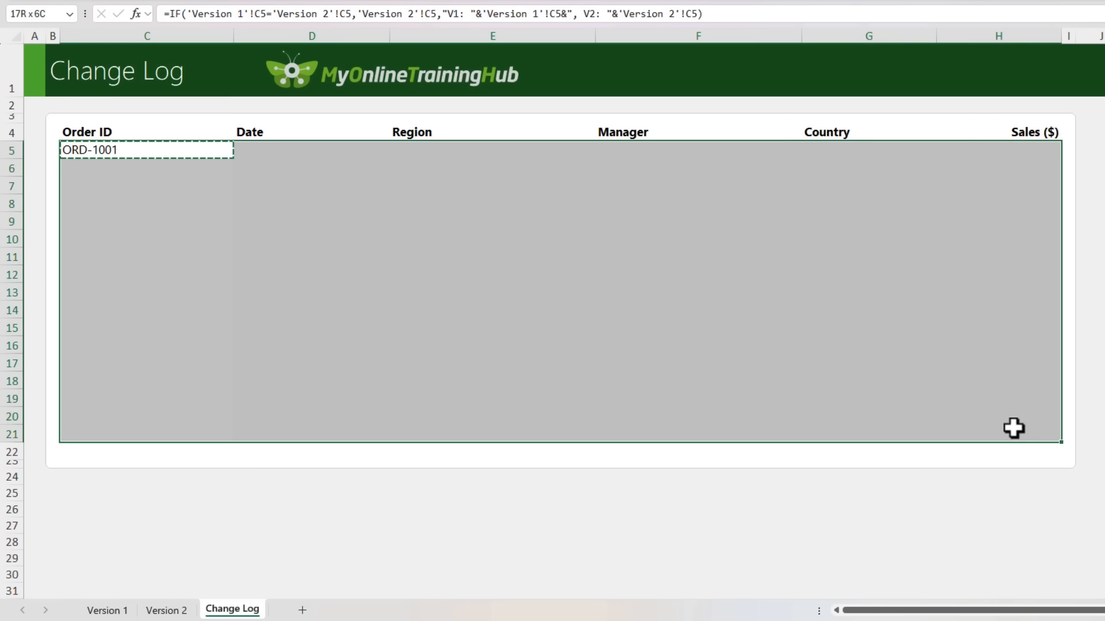
pyautogui.hotkey('shift', 'Down')
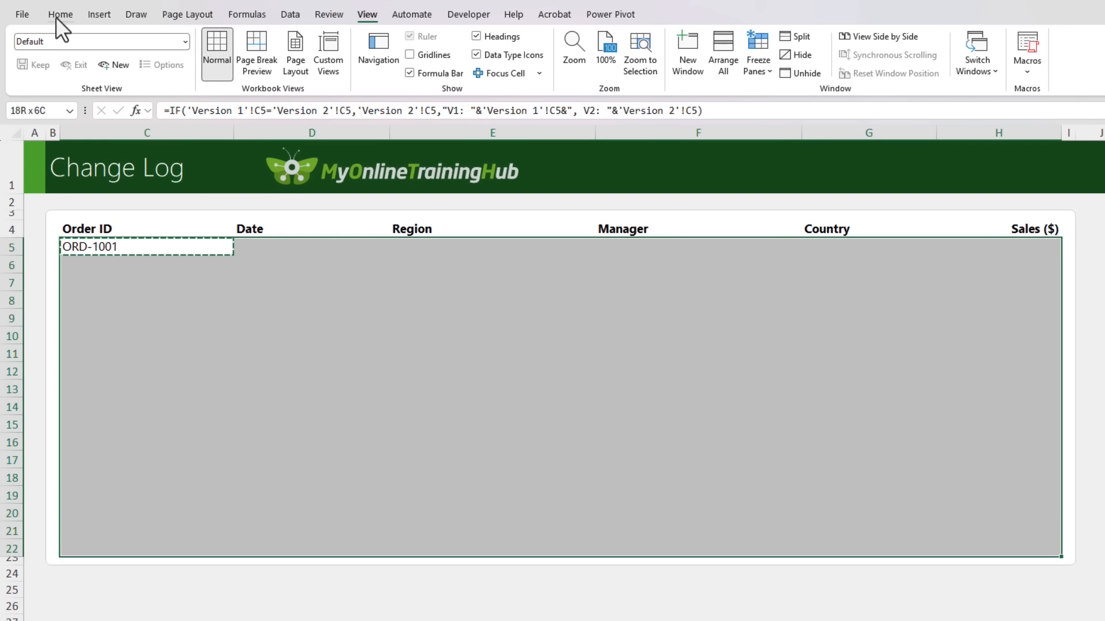
pyautogui.click(58, 15)
pyautogui.click(28, 71)
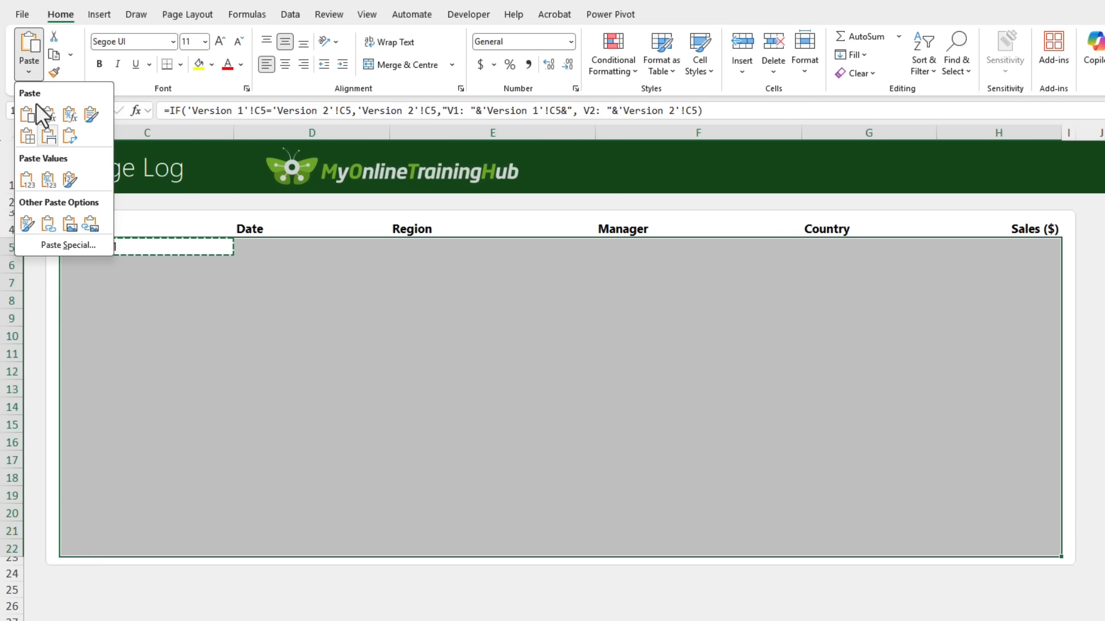
pyautogui.click(48, 246)
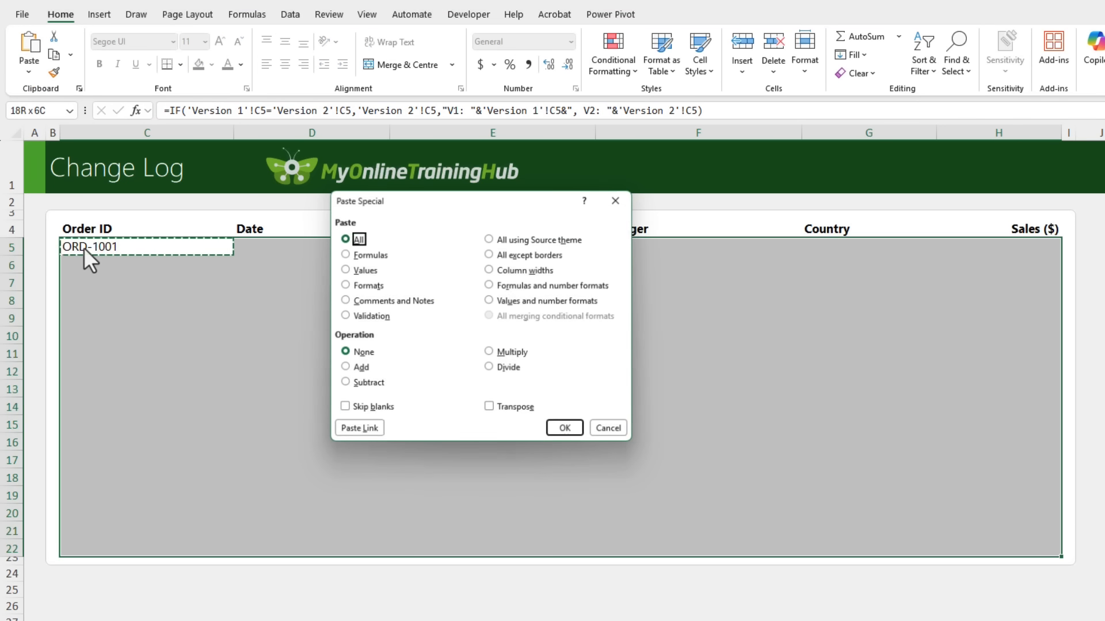
pyautogui.click(373, 256)
pyautogui.click(567, 431)
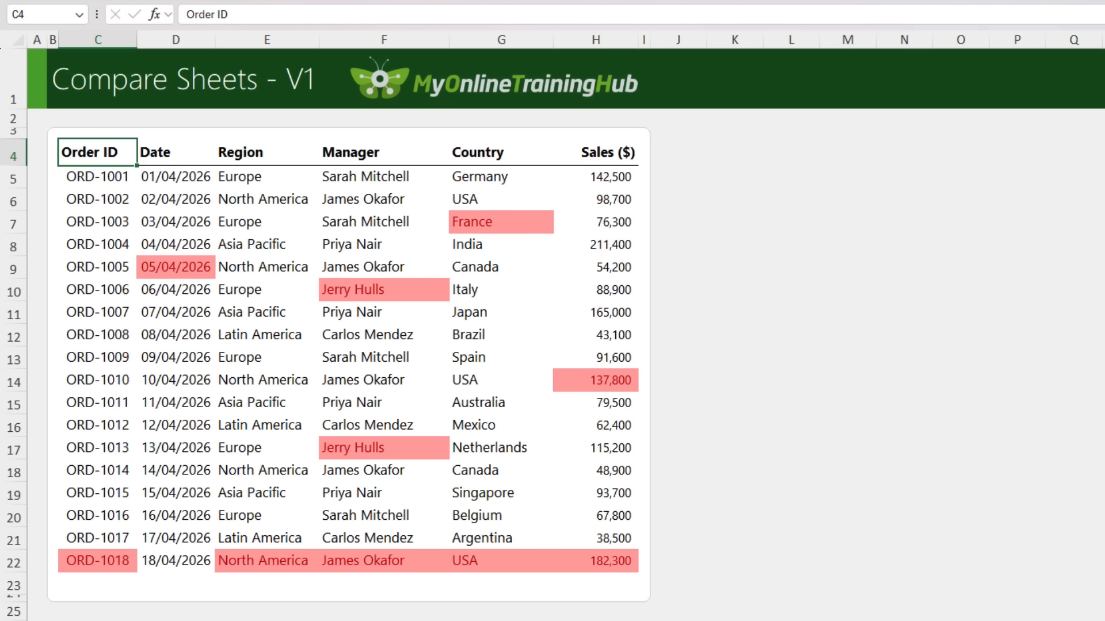
# Convert C4:H22 on the Version 1 sheet into a table with headers and name it Version1
pyautogui.hotkey('ctrl', 't')
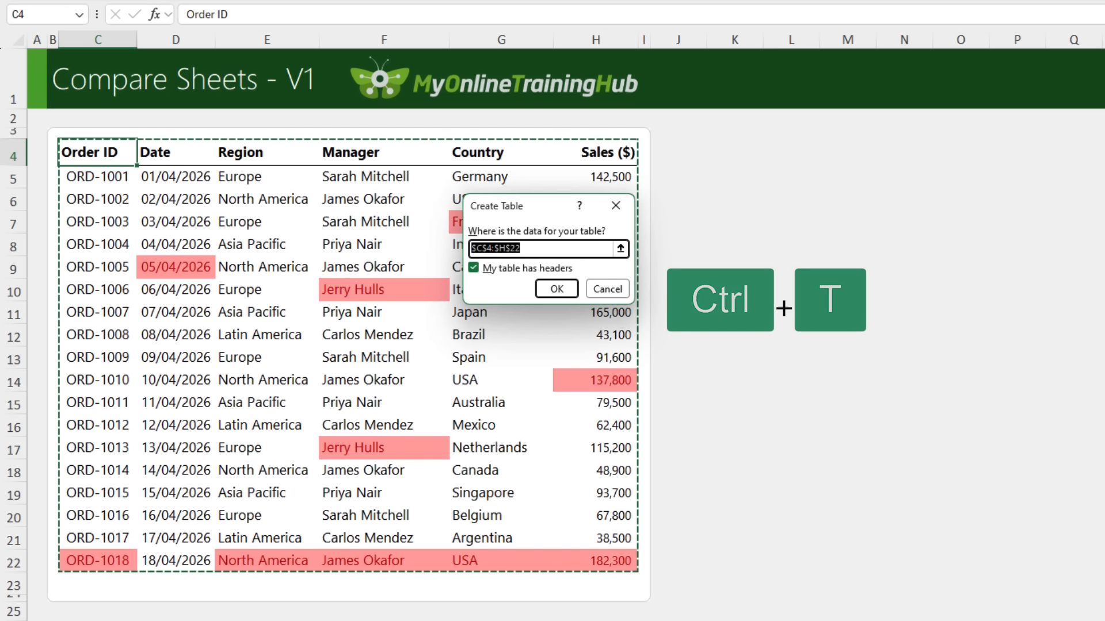
pyautogui.click(549, 290)
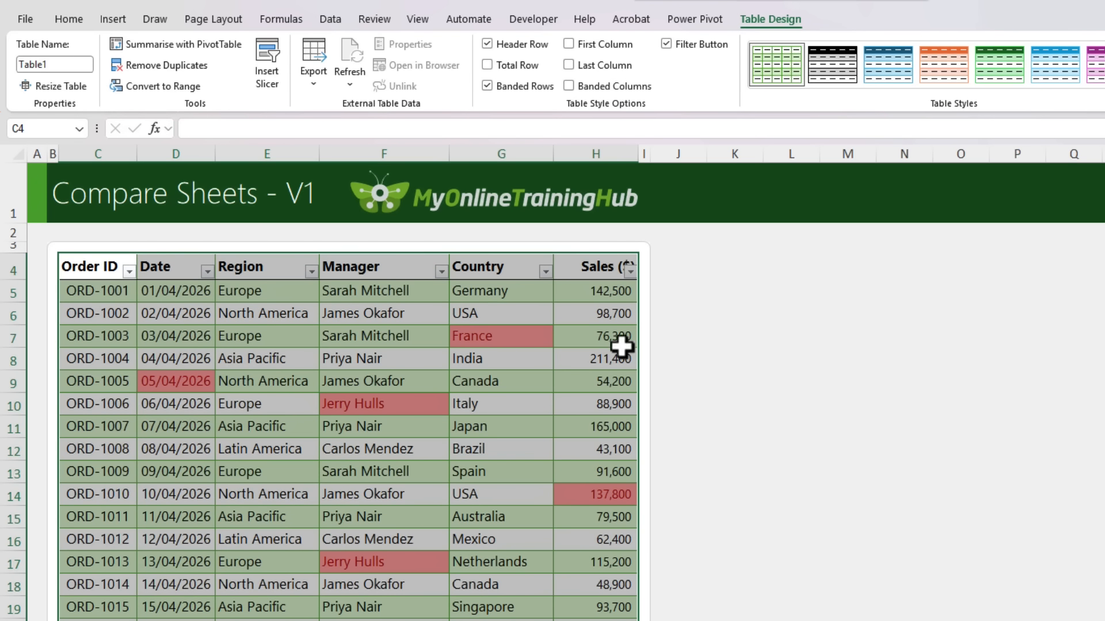
pyautogui.click(54, 64)
pyautogui.write('Version 1')
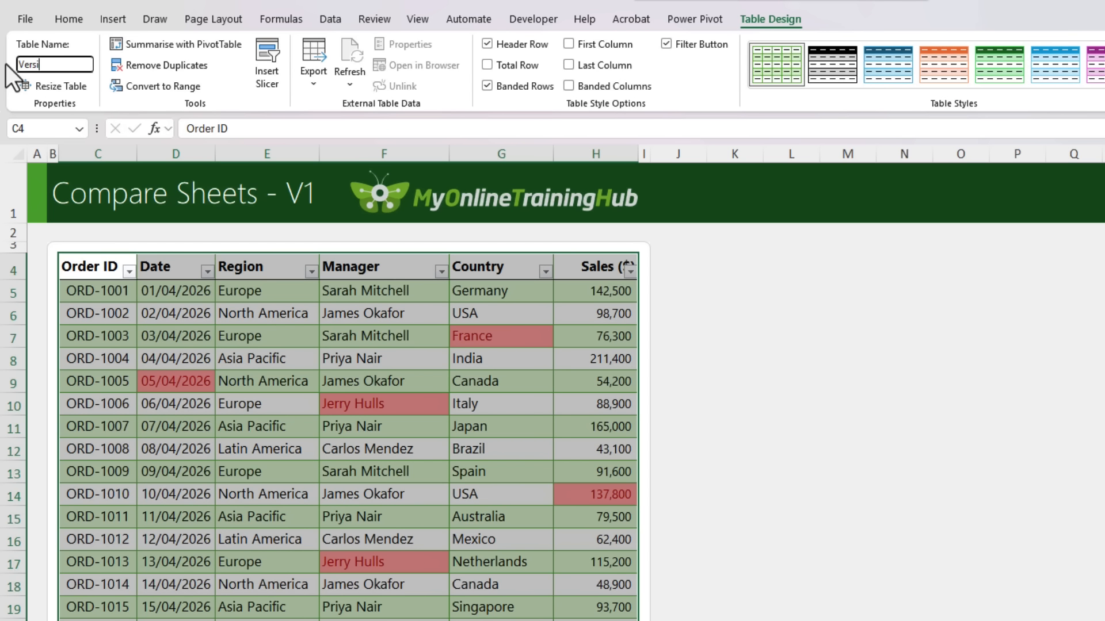
pyautogui.press('Return')
# Convert C4:H22 on the Version 2 sheet into a table with headers and change the "Table" prefix of its name to "Version"
pyautogui.click(193, 590)
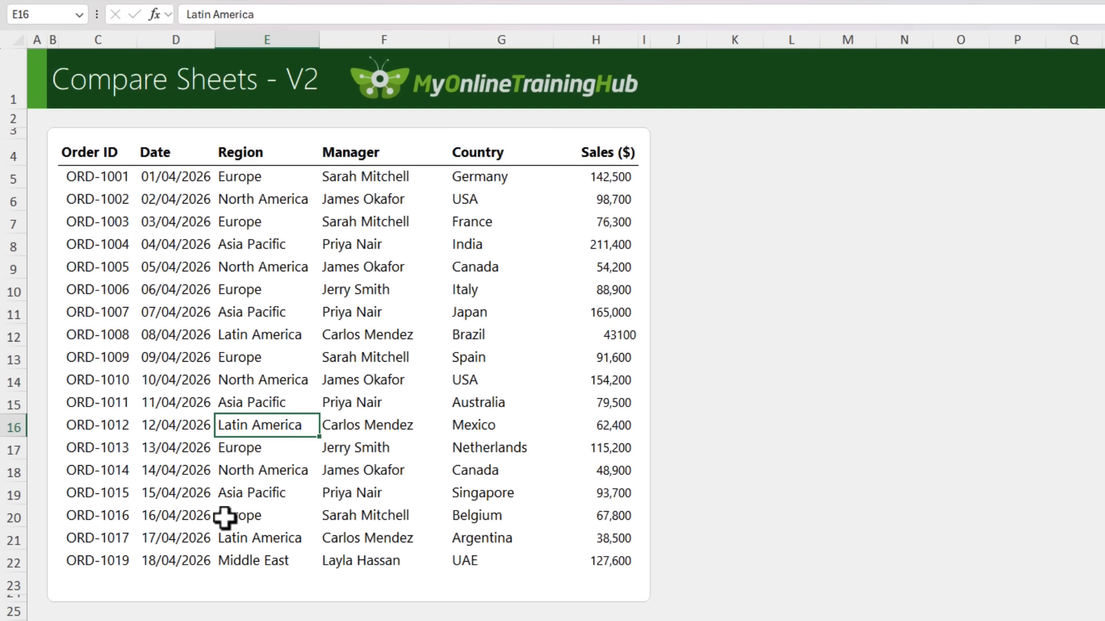
pyautogui.hotkey('ctrl', 't')
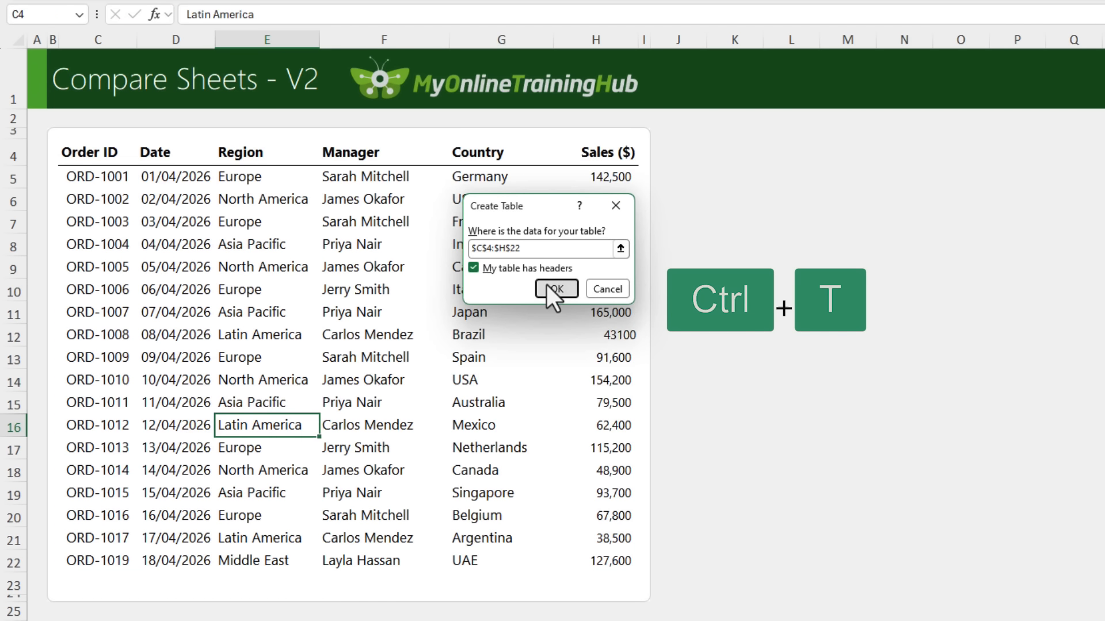
pyautogui.click(556, 288)
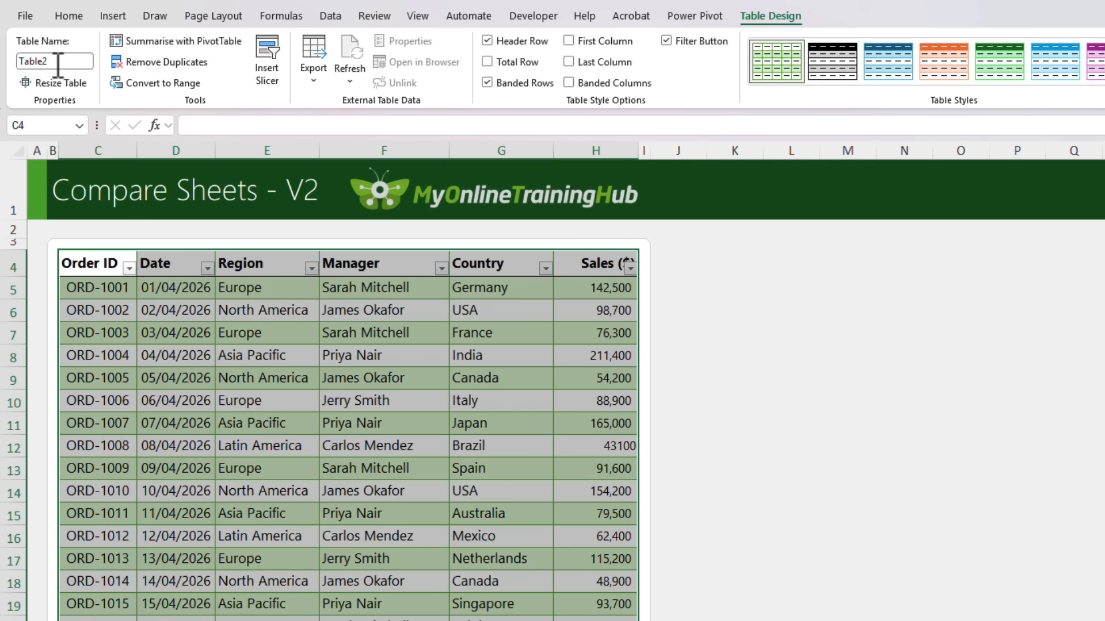
pyautogui.moveTo(39, 63); pyautogui.dragTo(42, 63)
pyautogui.write('Version')
pyautogui.press('Return')
# Load the Version1 table from the Version 1 sheet into Power Query as a connection-only query
pyautogui.hotkey('ctrl', 'pageup')
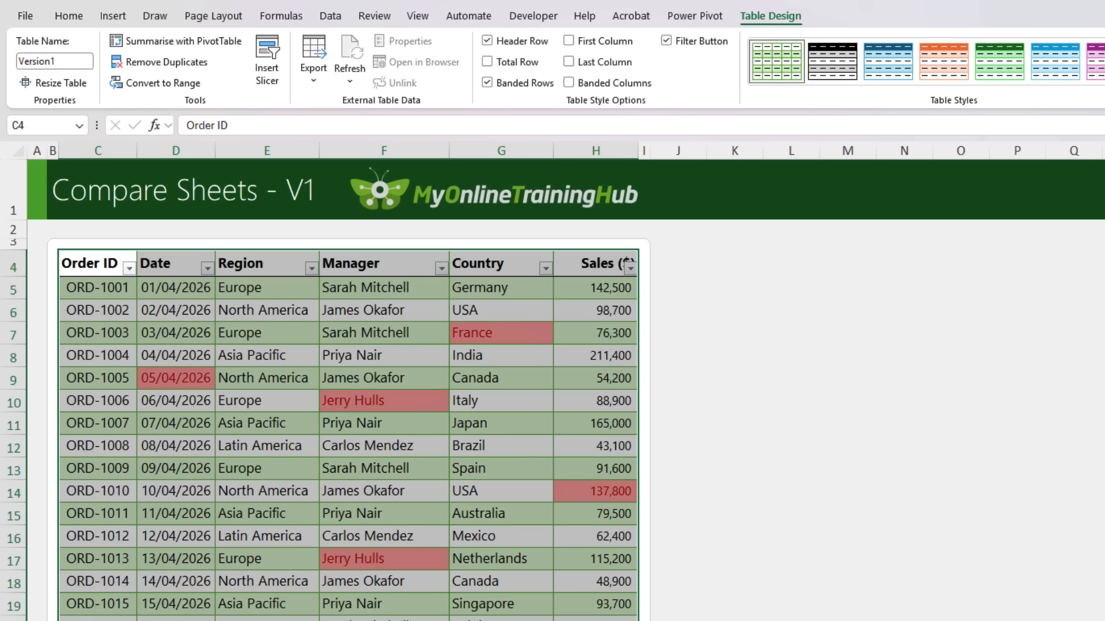
pyautogui.click(230, 377)
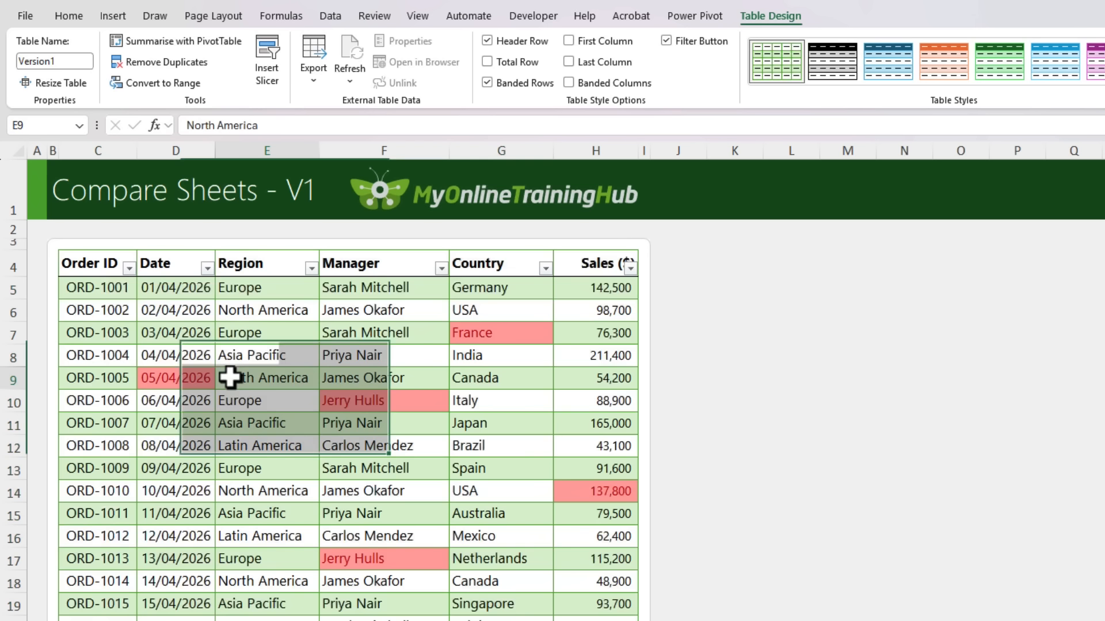
pyautogui.click(340, 10)
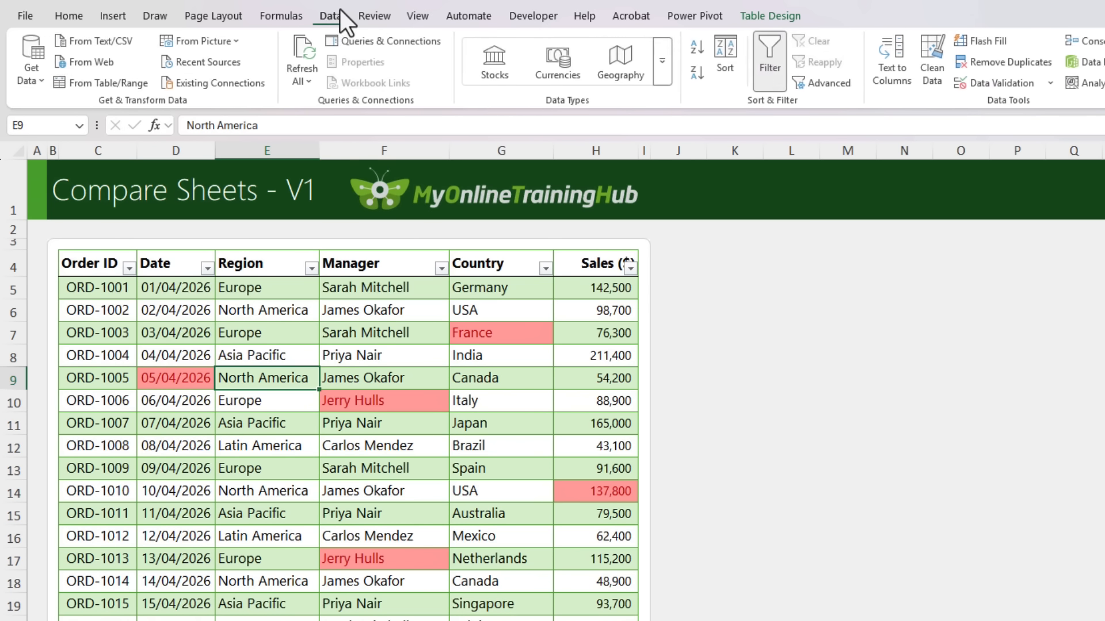
pyautogui.click(112, 84)
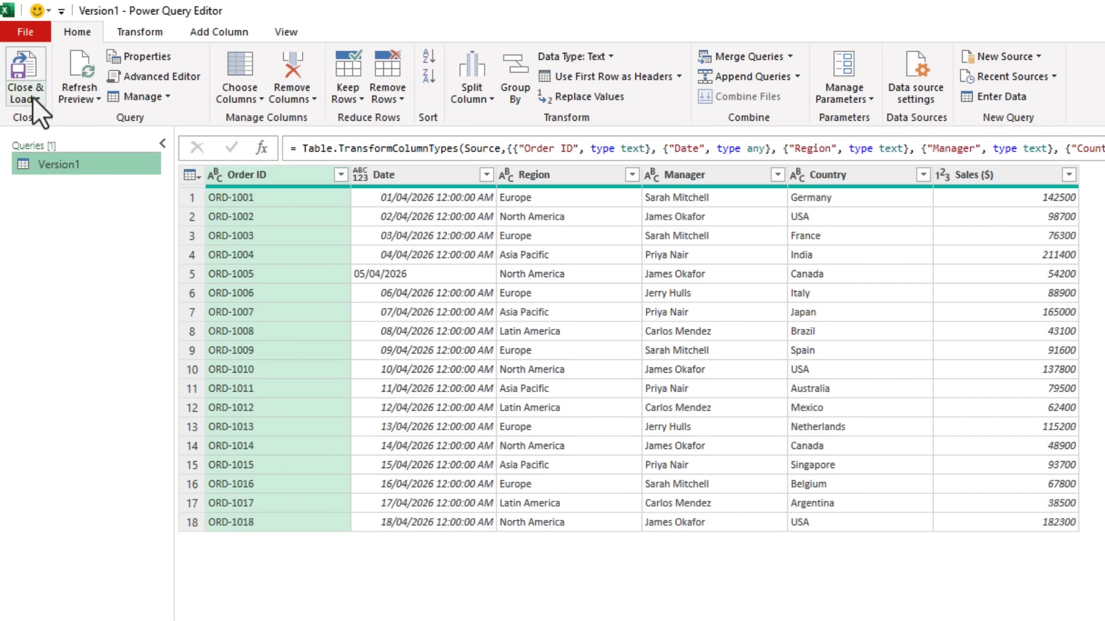
pyautogui.click(32, 97)
pyautogui.click(50, 139)
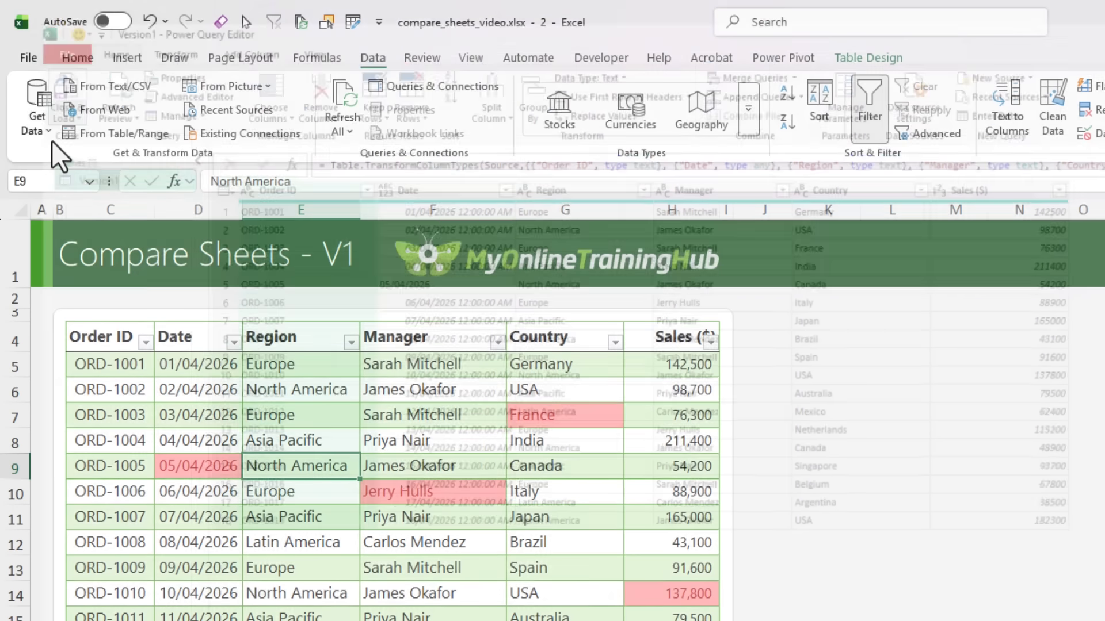
pyautogui.click(640, 520)
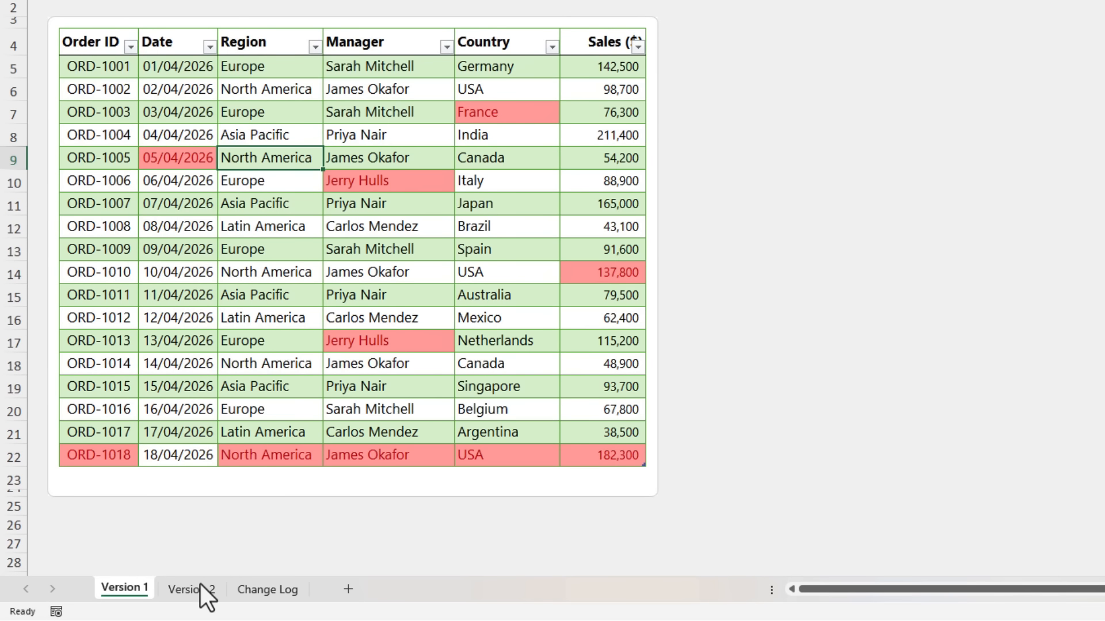
# Load the Version2 table from the Version 2 sheet into Power Query as a connection-only query
pyautogui.click(200, 585)
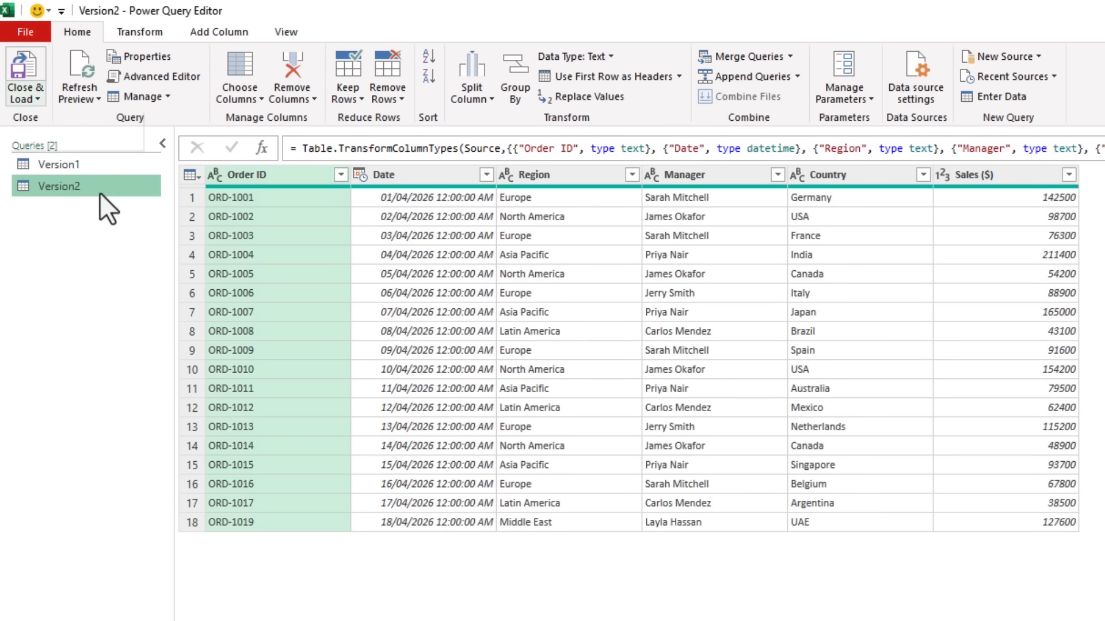
pyautogui.click(25, 94)
pyautogui.click(36, 137)
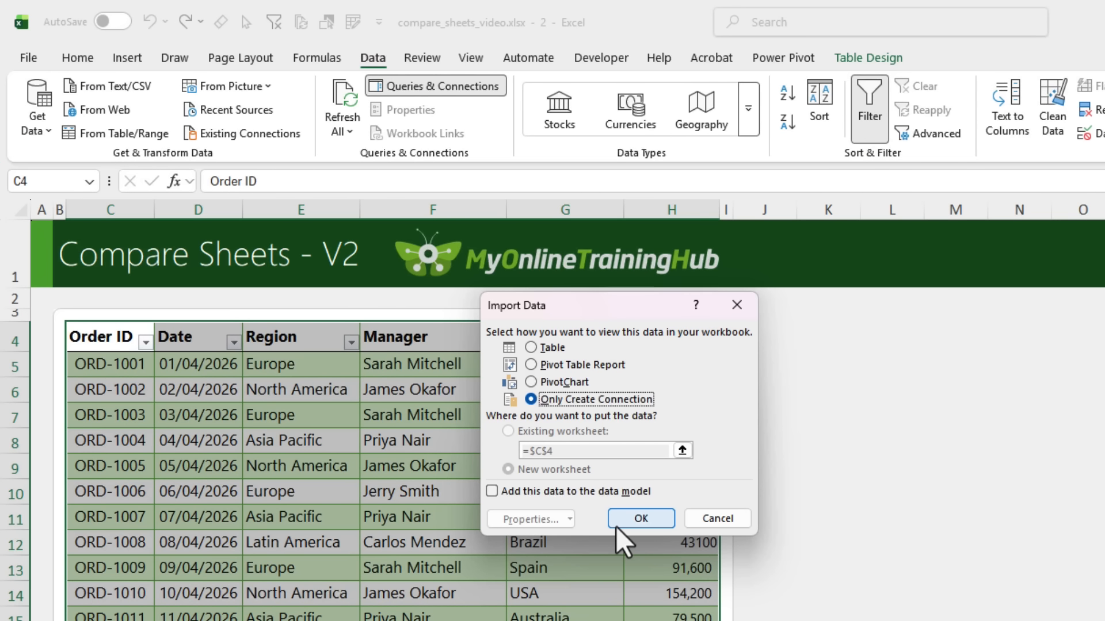
pyautogui.click(615, 525)
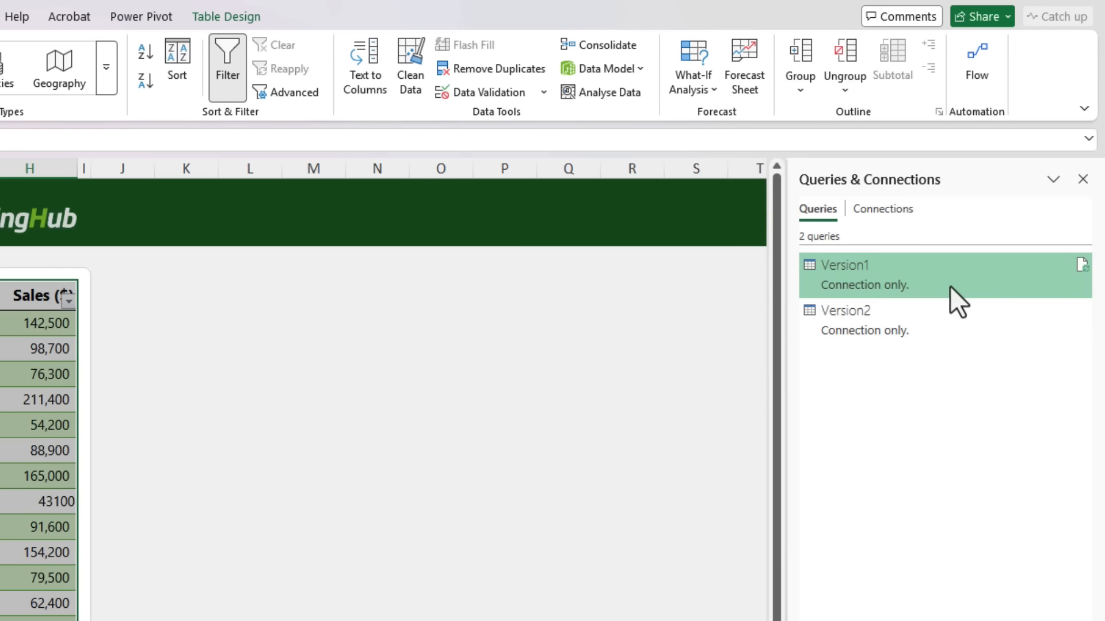
# Open the Version1 query for editing and start merging it as a new query with Version2 as the second table
pyautogui.doubleClick(949, 286)
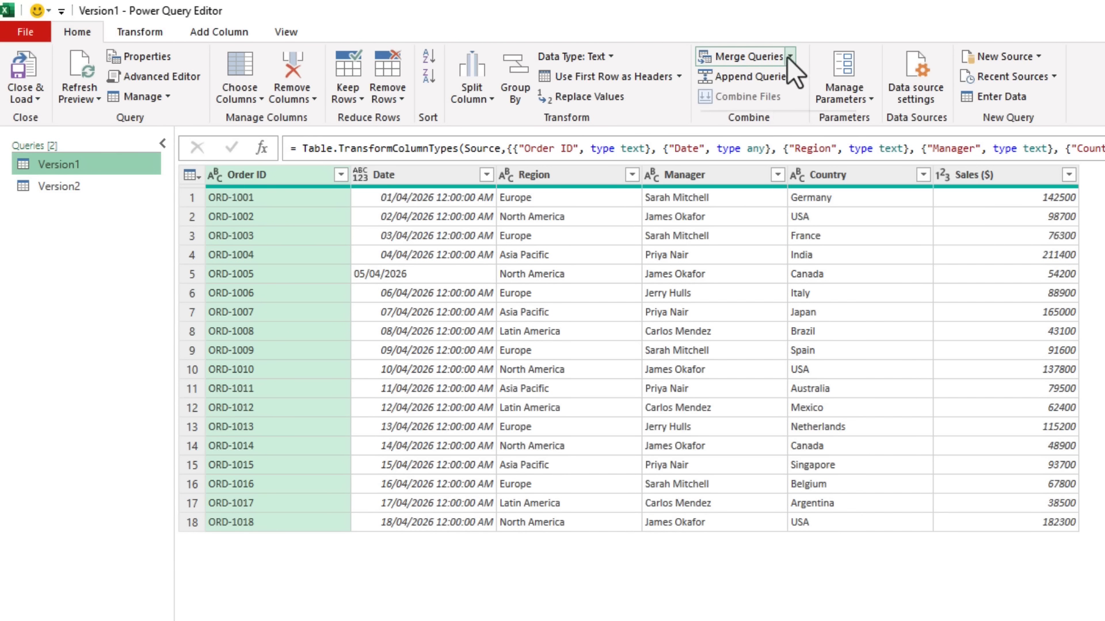
pyautogui.click(739, 53)
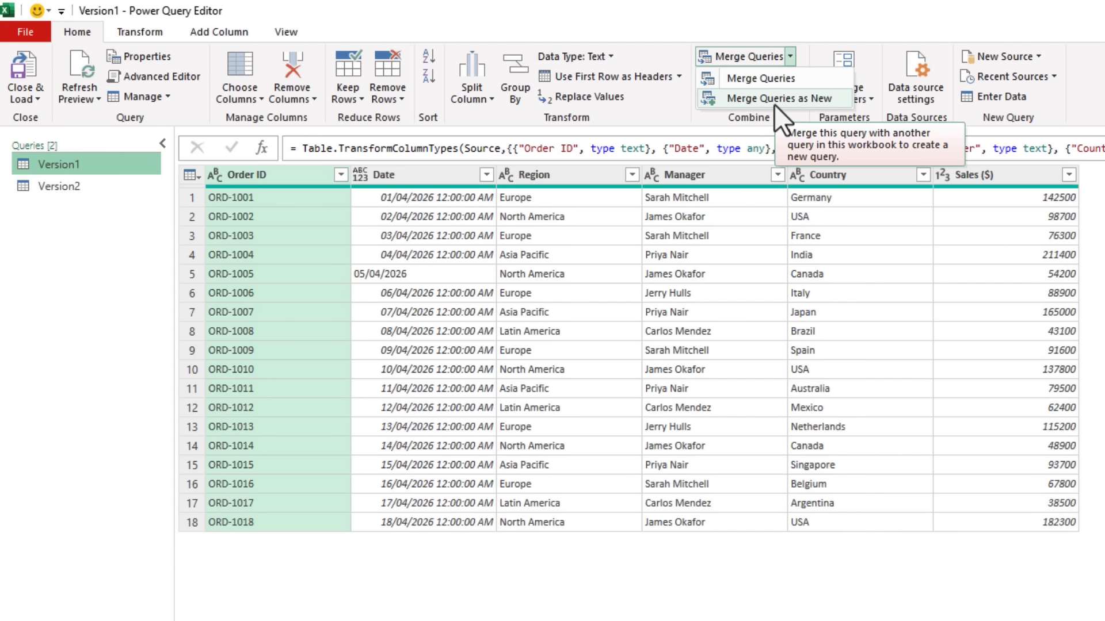
pyautogui.click(774, 101)
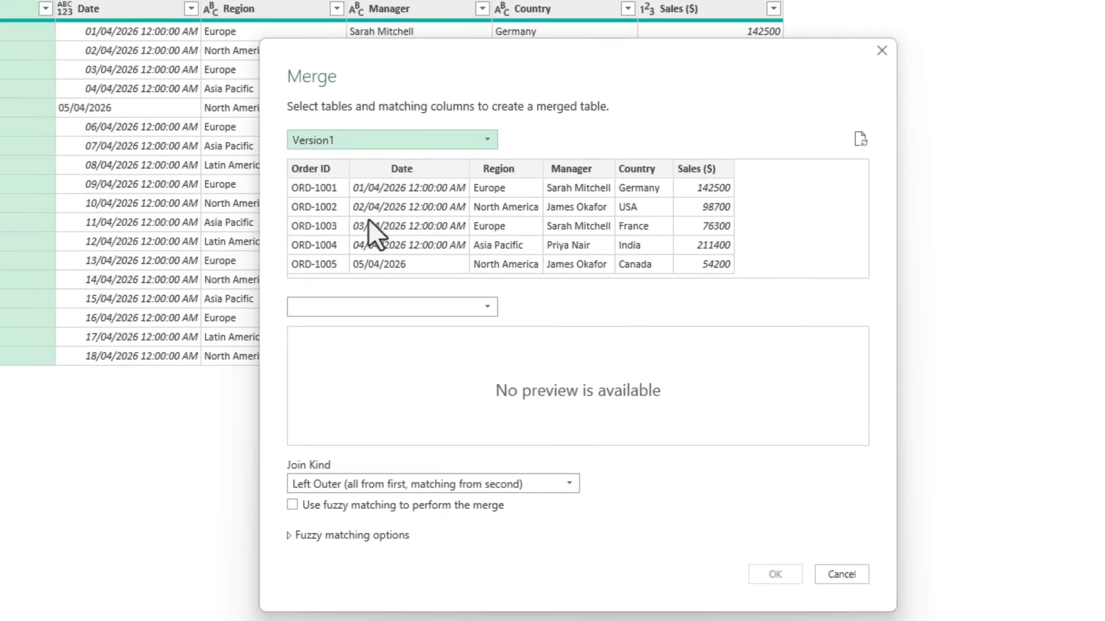
pyautogui.click(309, 292)
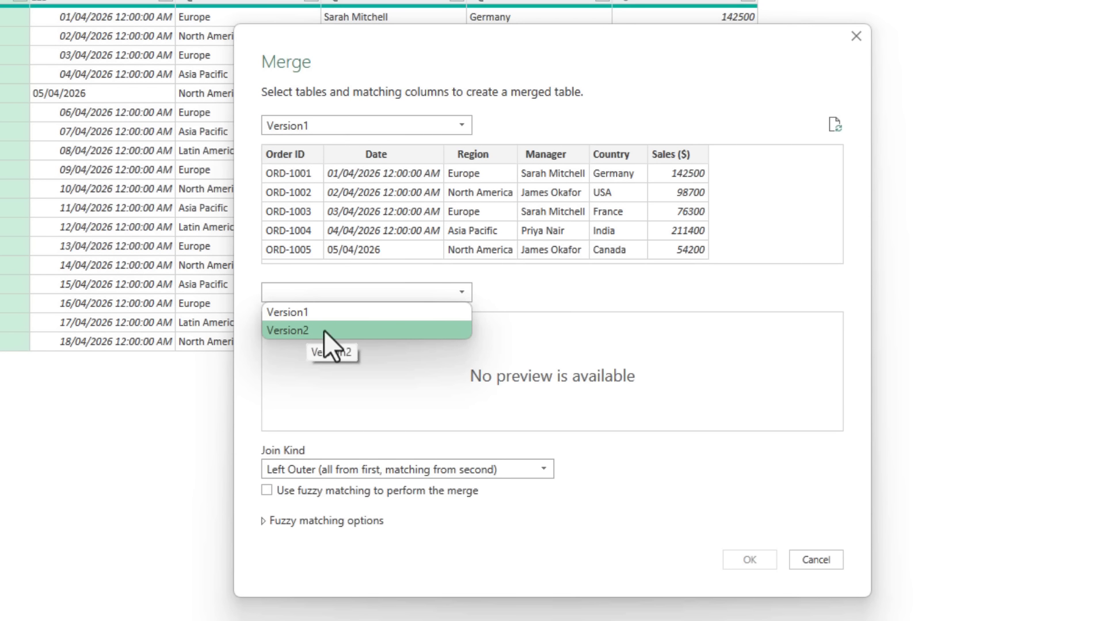
pyautogui.click(323, 330)
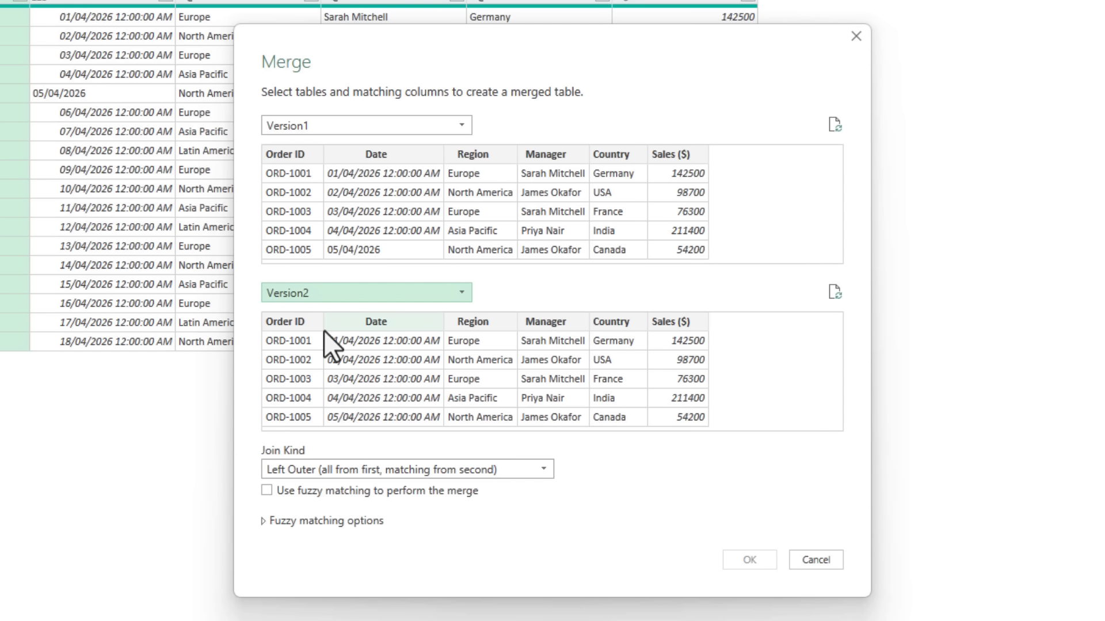
# Match Order ID, Date, Region, Manager, Country and Sales ($), in that order, between Version1 and Version2
pyautogui.click(307, 154)
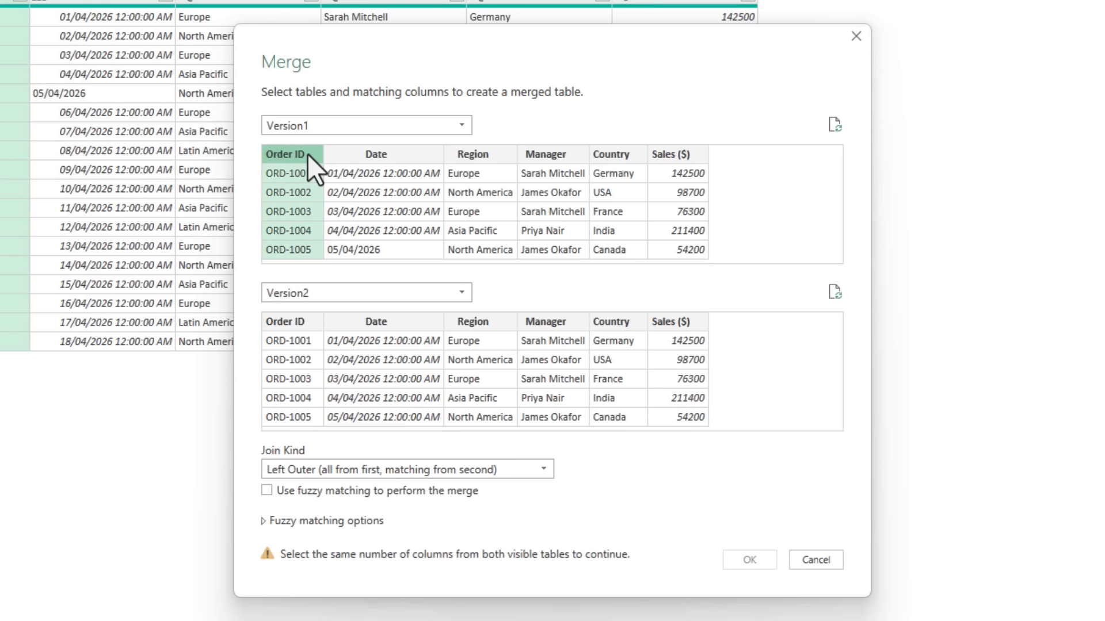
pyautogui.keyDown('ctrl'); pyautogui.click(304, 323); pyautogui.keyUp('ctrl')
pyautogui.keyDown('ctrl'); pyautogui.click(367, 159); pyautogui.keyUp('ctrl')
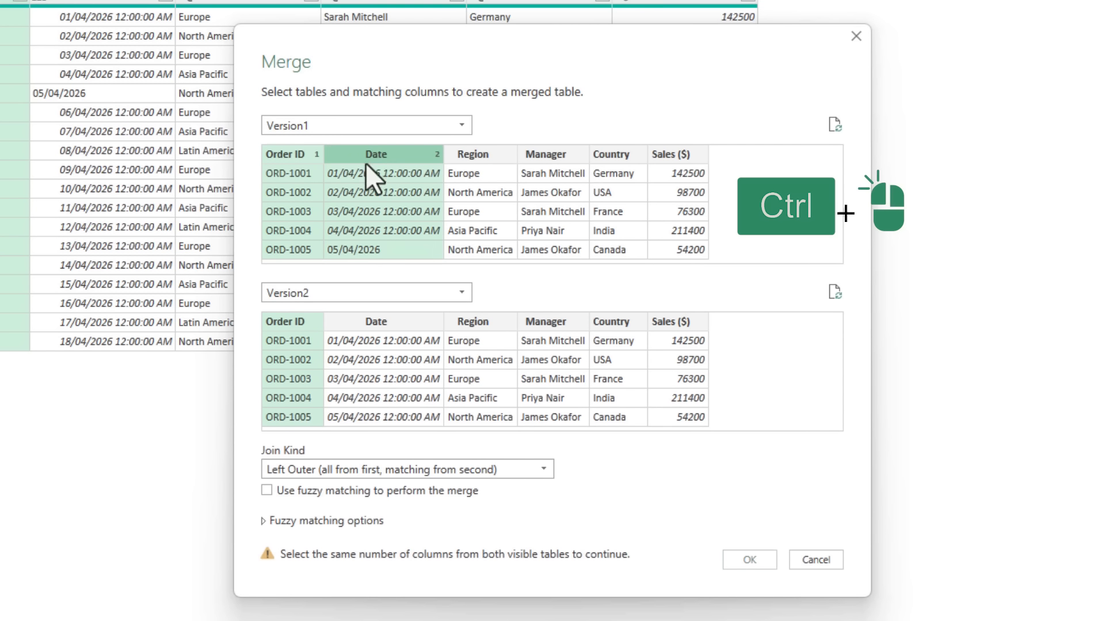
pyautogui.keyDown('ctrl'); pyautogui.click(368, 321); pyautogui.keyUp('ctrl')
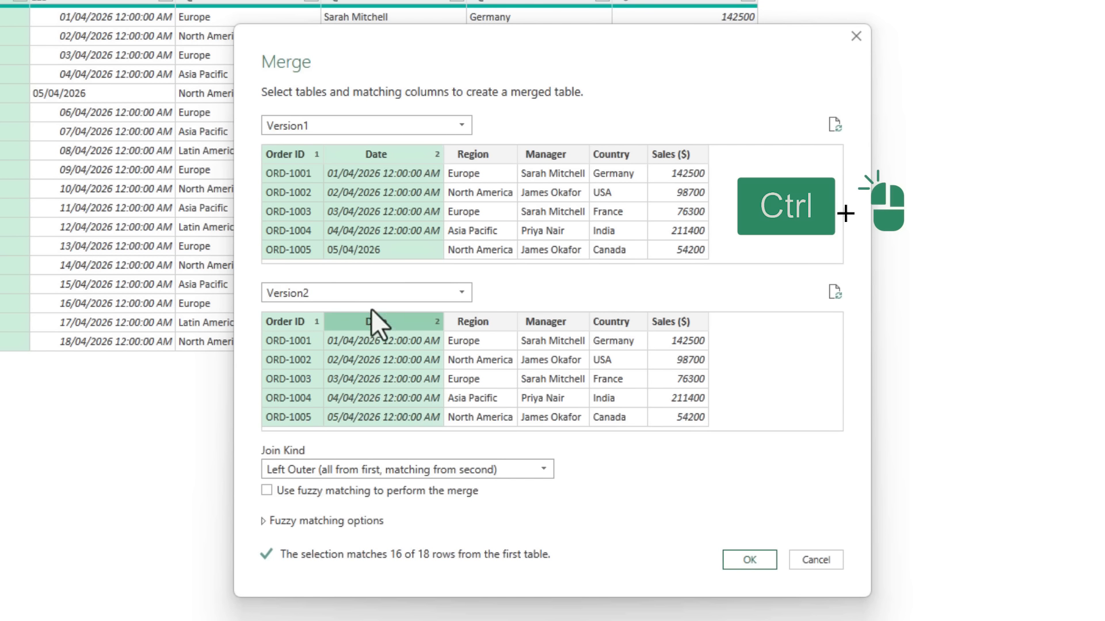
pyautogui.keyDown('ctrl'); pyautogui.click(482, 157); pyautogui.keyUp('ctrl')
pyautogui.keyDown('ctrl'); pyautogui.click(476, 322); pyautogui.keyUp('ctrl')
pyautogui.keyDown('ctrl'); pyautogui.click(552, 154); pyautogui.keyUp('ctrl')
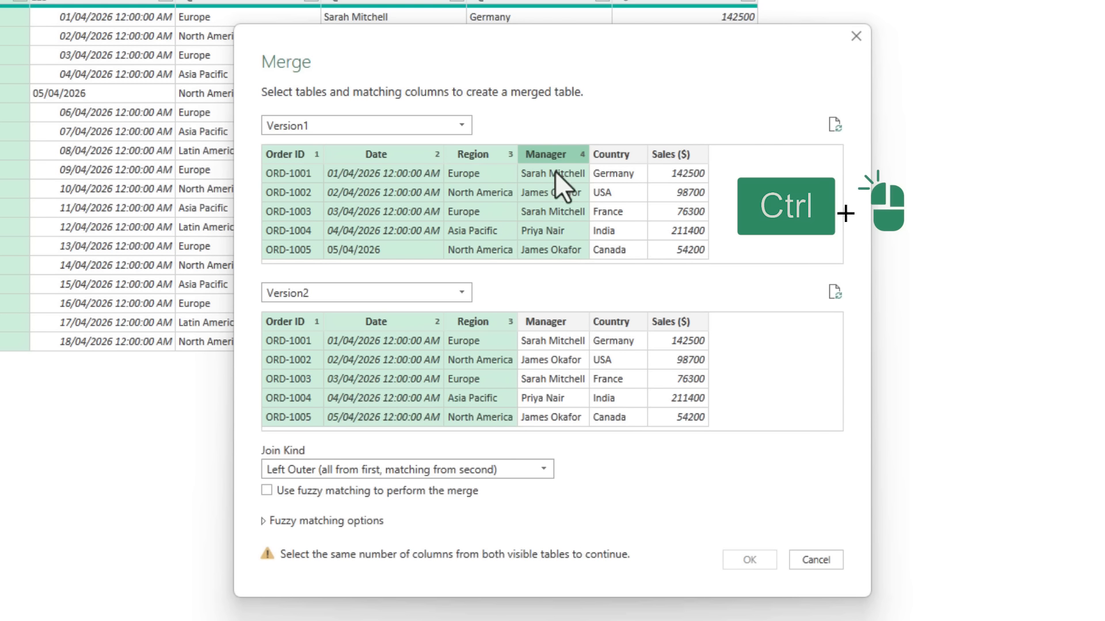
pyautogui.keyDown('ctrl'); pyautogui.click(556, 320); pyautogui.keyUp('ctrl')
pyautogui.keyDown('ctrl'); pyautogui.click(604, 244); pyautogui.keyUp('ctrl')
pyautogui.keyDown('ctrl'); pyautogui.click(613, 325); pyautogui.keyUp('ctrl')
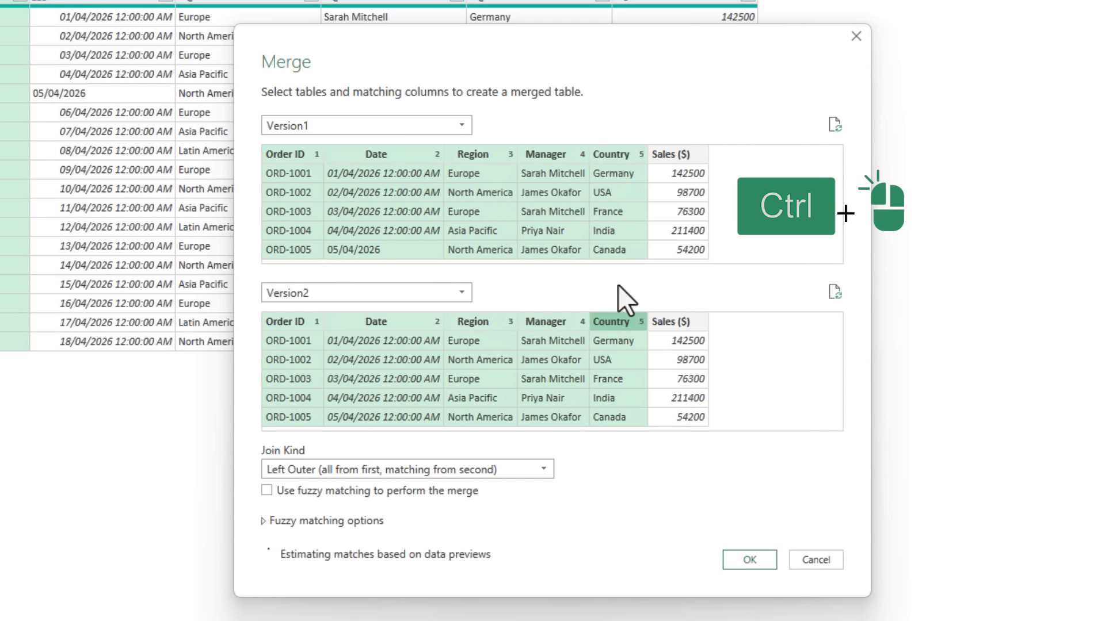
pyautogui.keyDown('ctrl'); pyautogui.click(666, 155); pyautogui.keyUp('ctrl')
pyautogui.keyDown('ctrl'); pyautogui.click(669, 321); pyautogui.keyUp('ctrl')
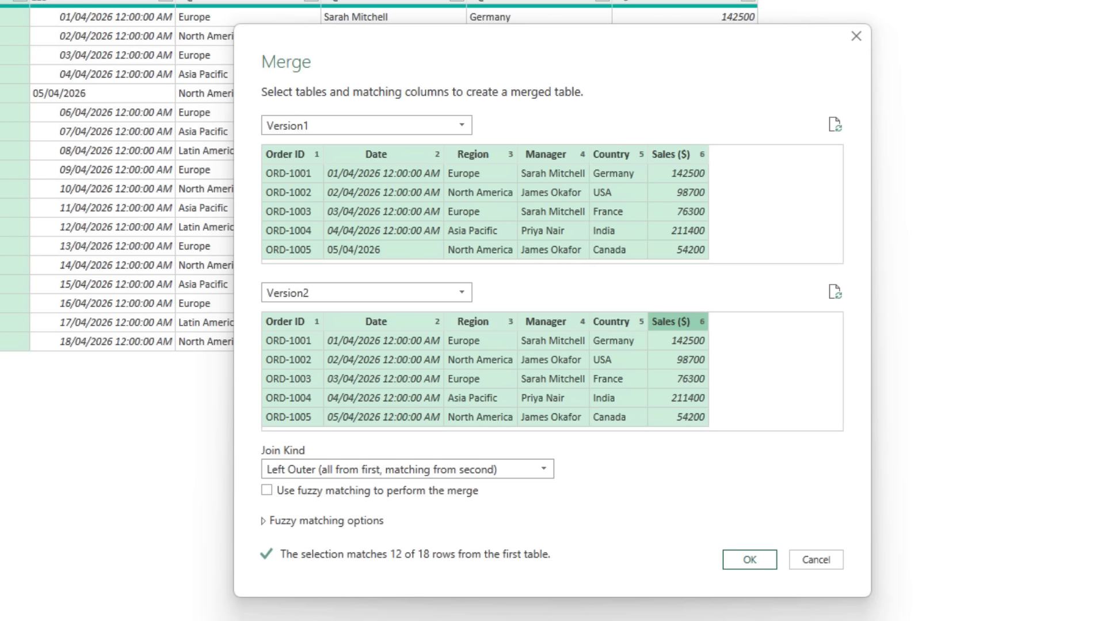
# Set the join kind to Left Anti (rows only in first) and create the merged query
pyautogui.click(543, 469)
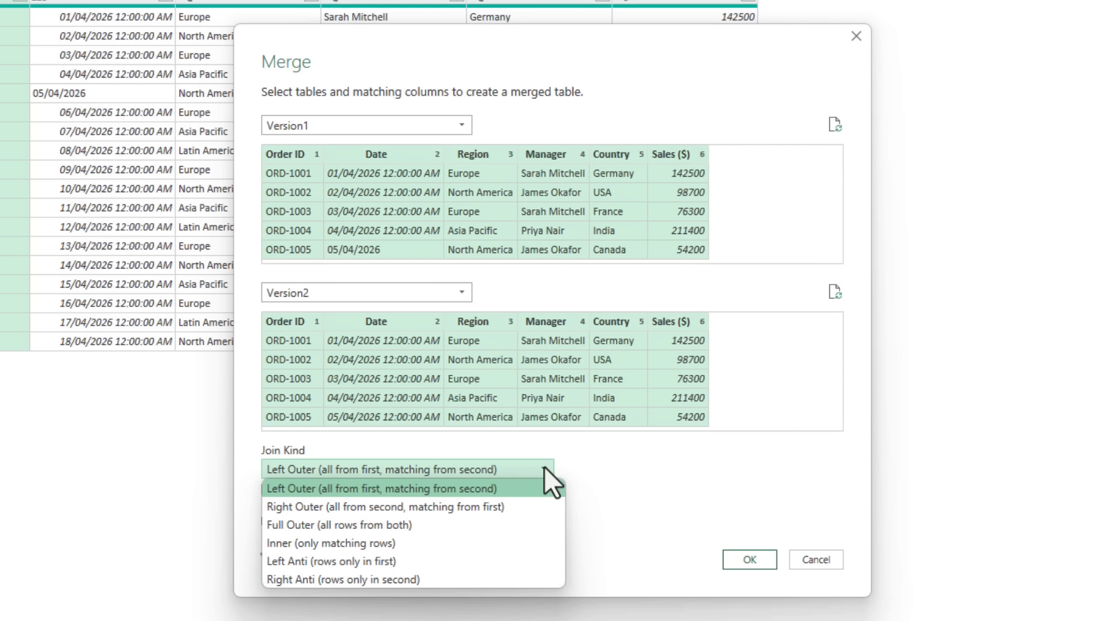
pyautogui.press('Down')
pyautogui.press('Down')
pyautogui.press('Down')
pyautogui.click(368, 562)
pyautogui.click(749, 560)
# Enlarge the preview pane and examine the nested Version2 table of each row in the merged query
pyautogui.click(1035, 29)
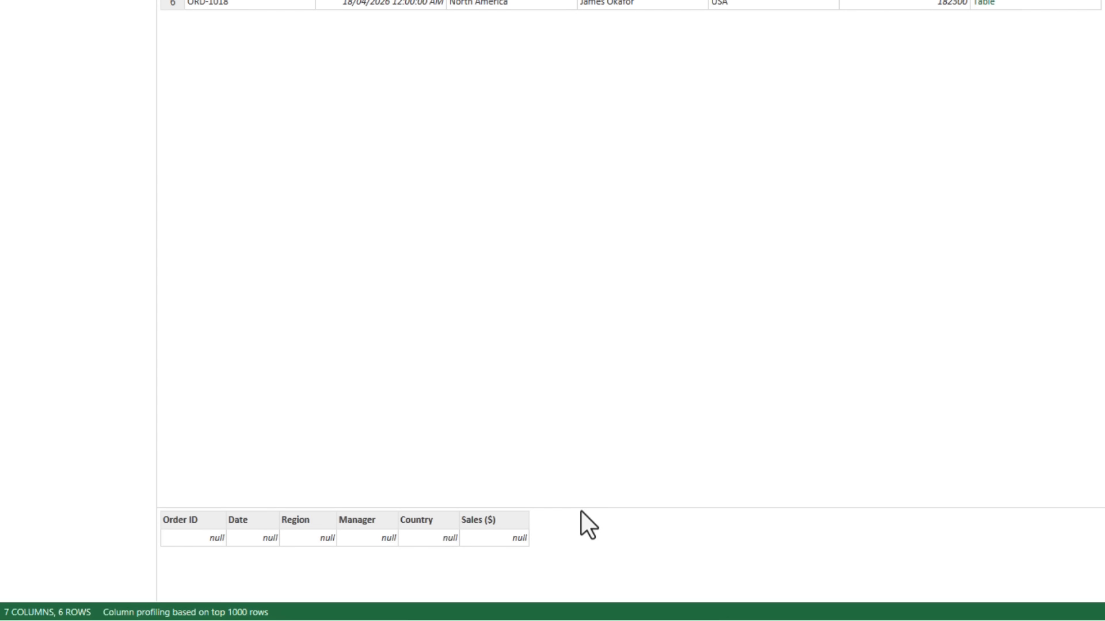
pyautogui.moveTo(581, 508); pyautogui.dragTo(577, 404)
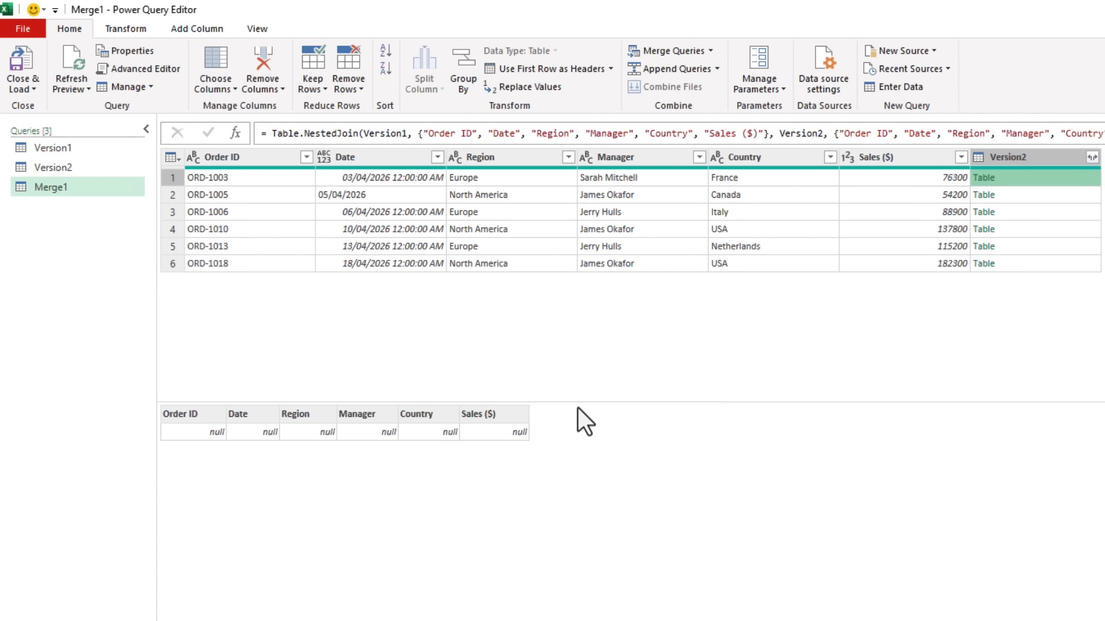
pyautogui.click(1017, 200)
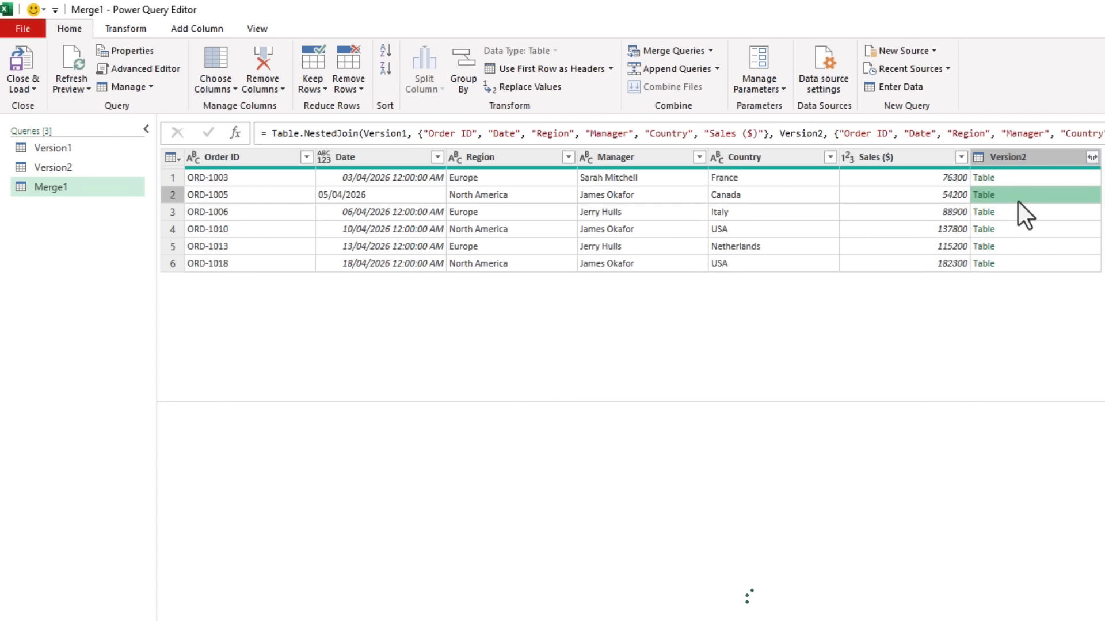
pyautogui.click(1020, 213)
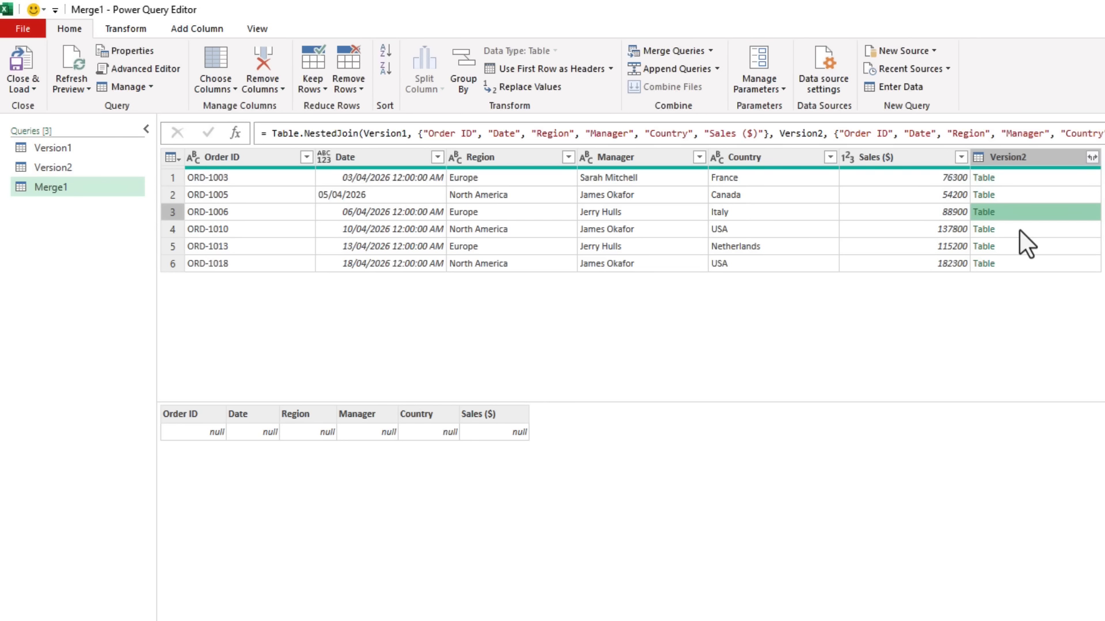
pyautogui.click(1020, 230)
pyautogui.click(1020, 246)
pyautogui.click(1023, 265)
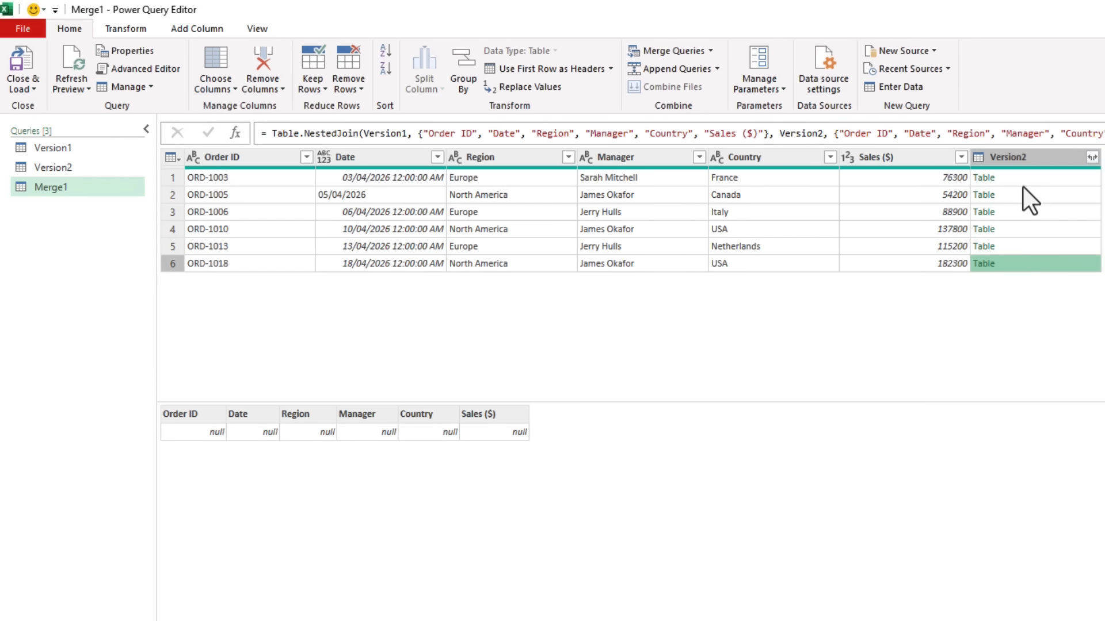
# Remove the nested Version2 column from the merged query and rename the query Version1 Changed
pyautogui.click(1023, 163)
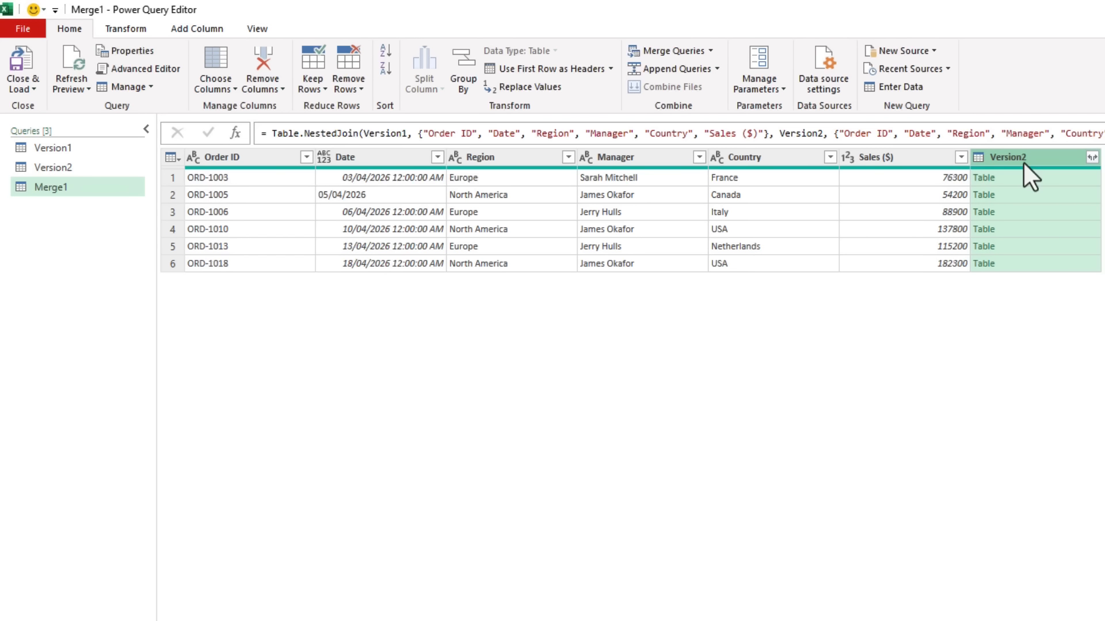
pyautogui.press('Delete')
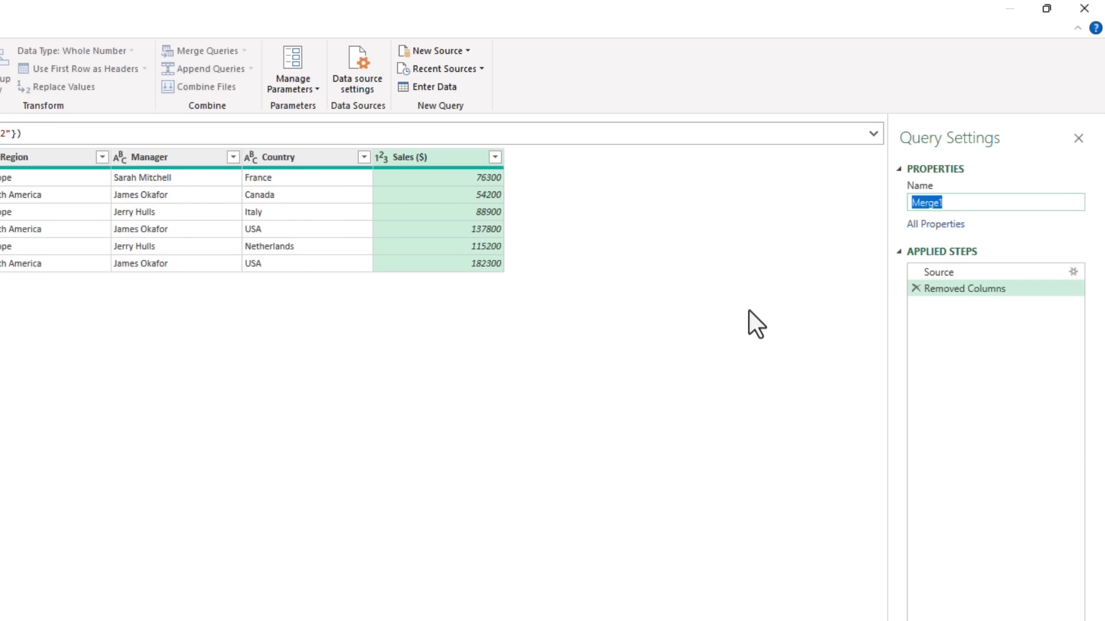
pyautogui.write('Version1 Changed')
pyautogui.press('Return')
# Start merging the Version2 query as a new query with Version1 as the second table
pyautogui.click(12, 167)
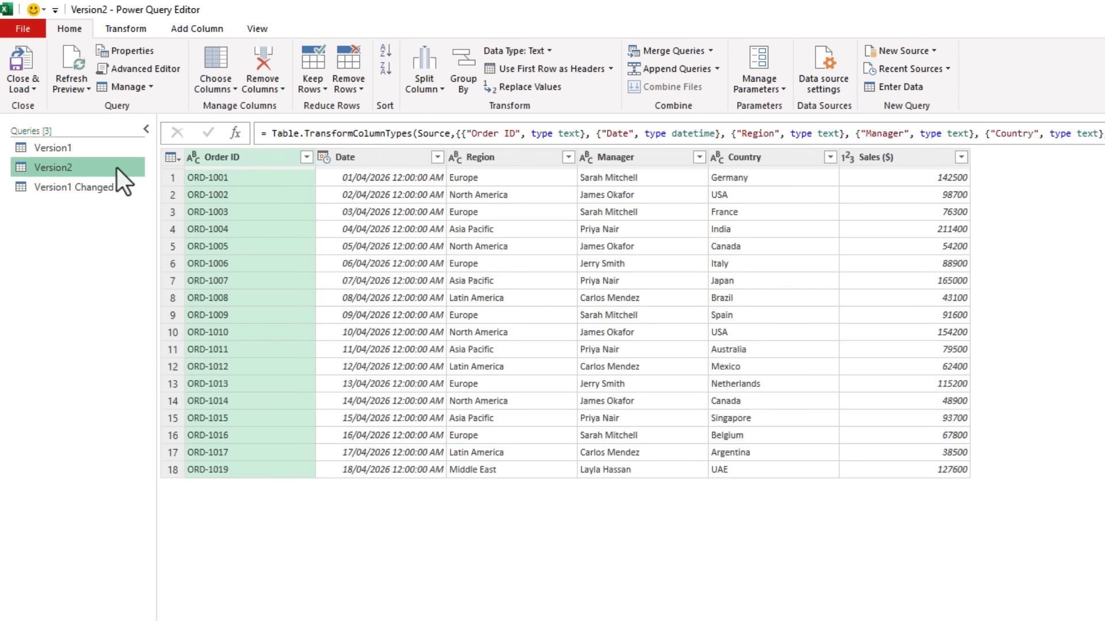
pyautogui.click(607, 51)
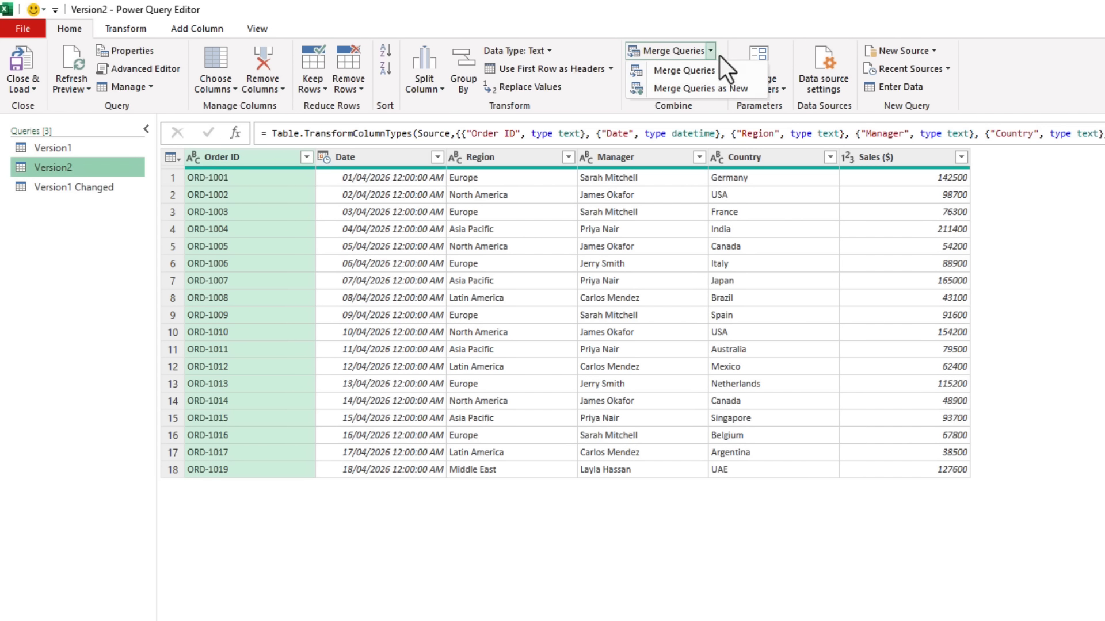
pyautogui.click(758, 90)
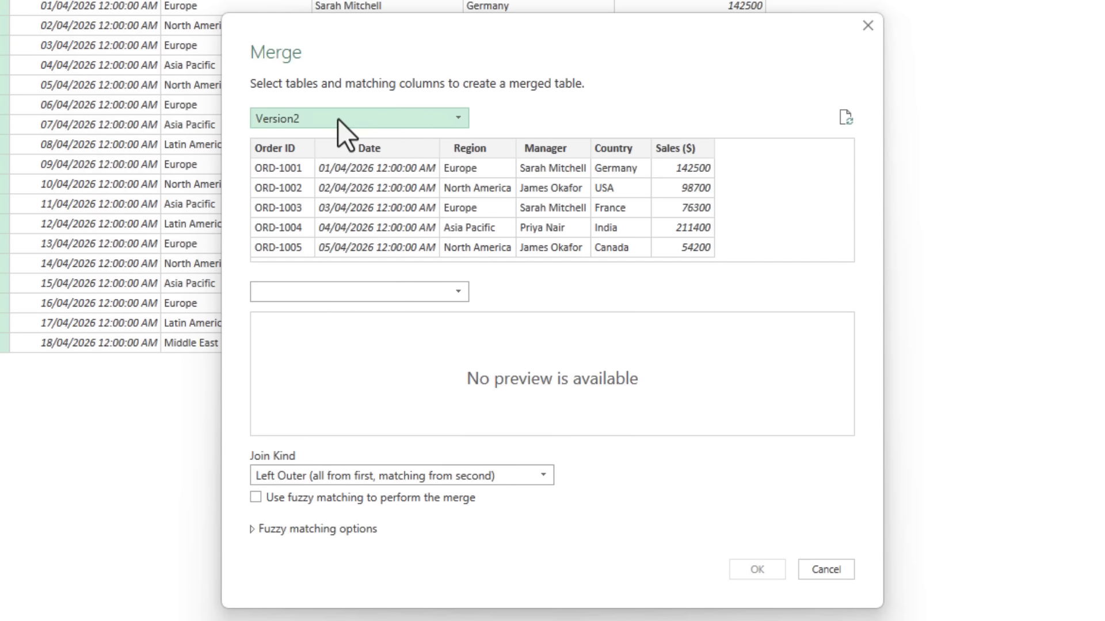
pyautogui.click(324, 292)
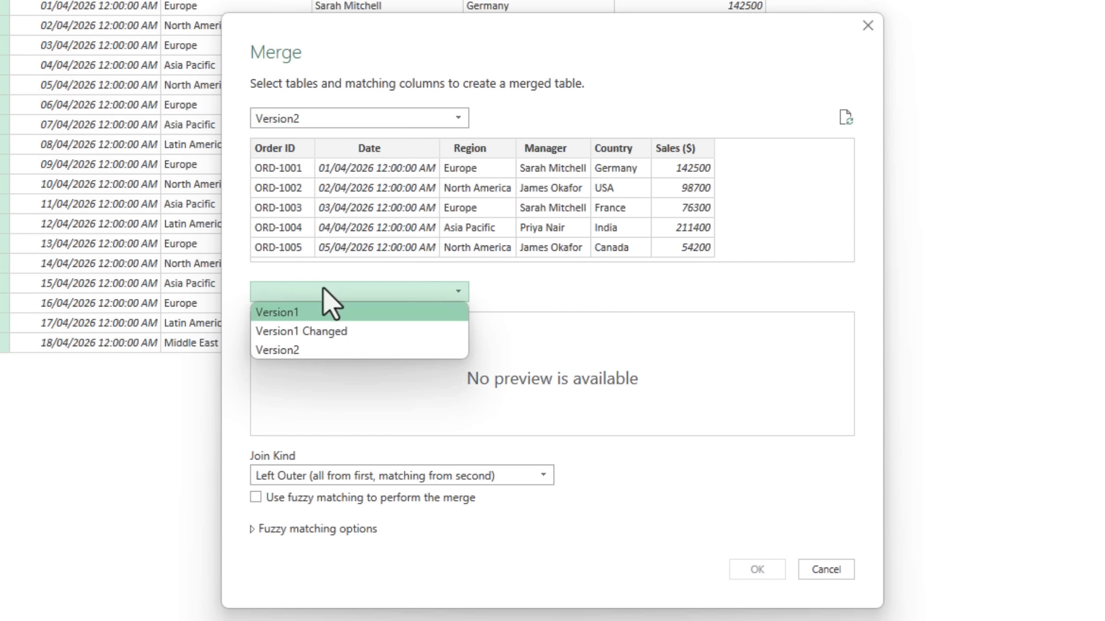
pyautogui.click(308, 316)
# Match Order ID, Date, Region, Manager, Country and Sales ($), in that order, between the Version2 and Version1 tables of the merge
pyautogui.click(282, 167)
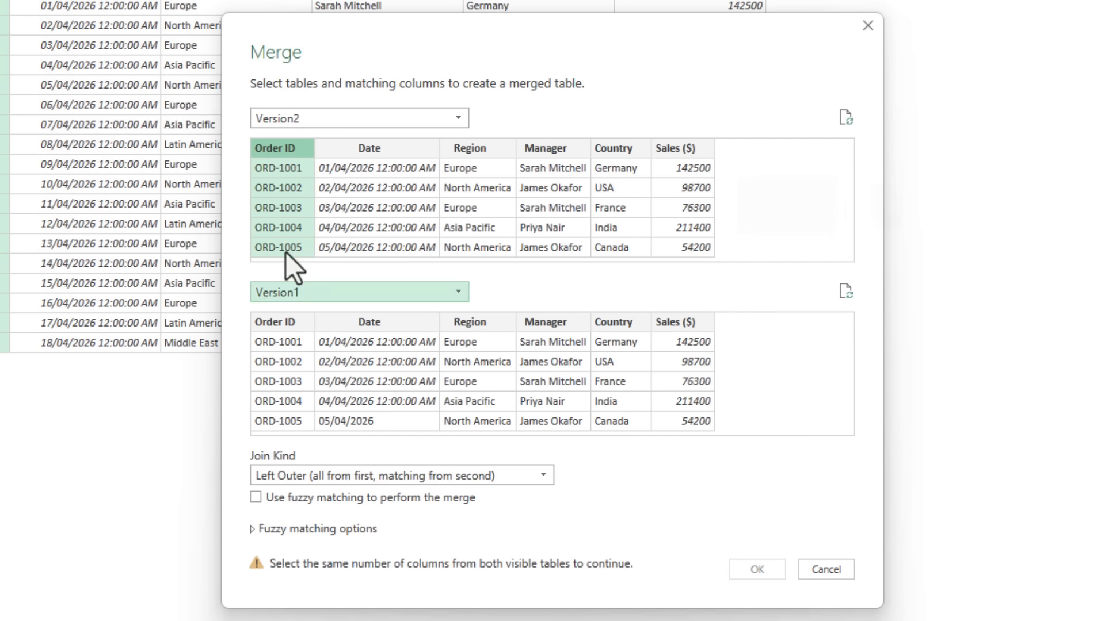
pyautogui.click(278, 323)
pyautogui.keyDown('ctrl'); pyautogui.click(356, 148); pyautogui.keyUp('ctrl')
pyautogui.keyDown('ctrl'); pyautogui.click(371, 325); pyautogui.keyUp('ctrl')
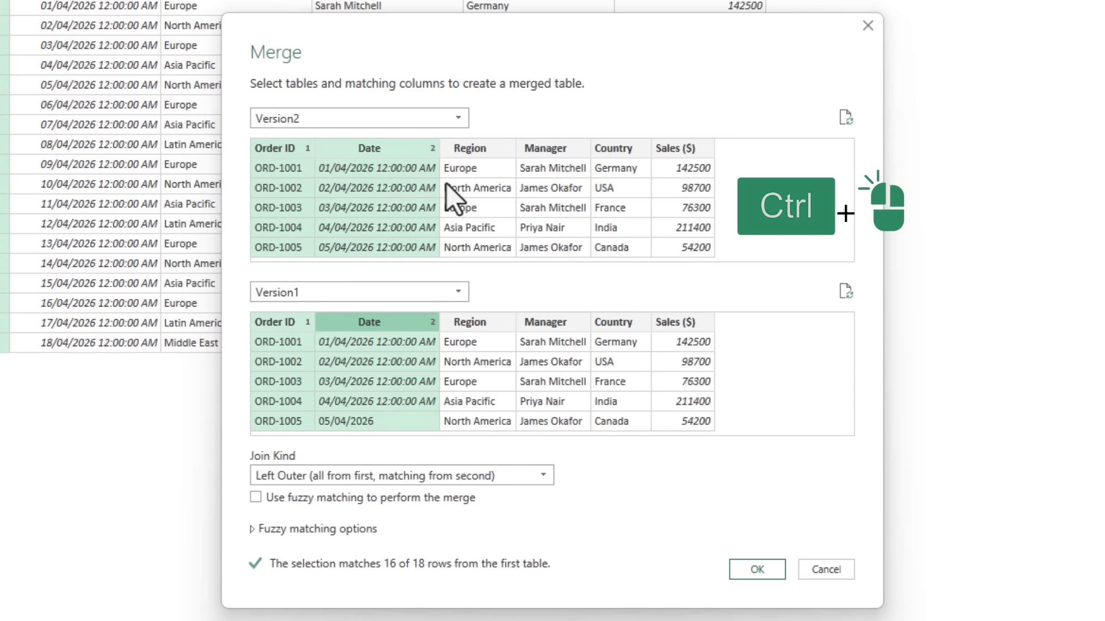
pyautogui.keyDown('ctrl'); pyautogui.click(452, 187); pyautogui.keyUp('ctrl')
pyautogui.keyDown('ctrl'); pyautogui.click(510, 324); pyautogui.keyUp('ctrl')
pyautogui.keyDown('ctrl'); pyautogui.click(529, 144); pyautogui.keyUp('ctrl')
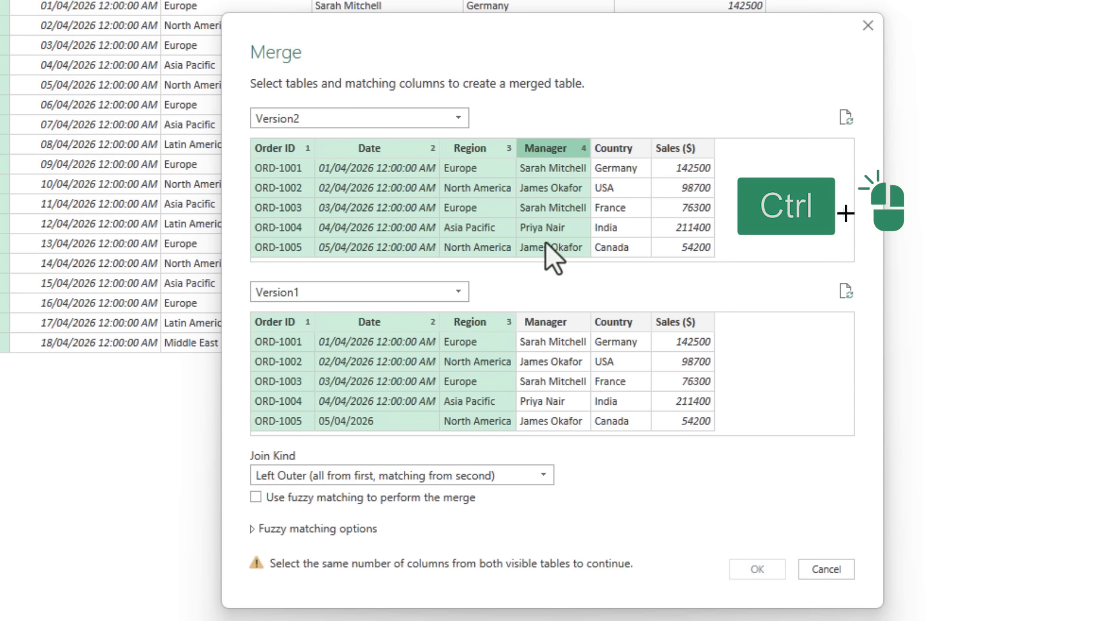
pyautogui.keyDown('ctrl'); pyautogui.click(558, 322); pyautogui.keyUp('ctrl')
pyautogui.keyDown('ctrl'); pyautogui.click(614, 149); pyautogui.keyUp('ctrl')
pyautogui.keyDown('ctrl'); pyautogui.click(621, 322); pyautogui.keyUp('ctrl')
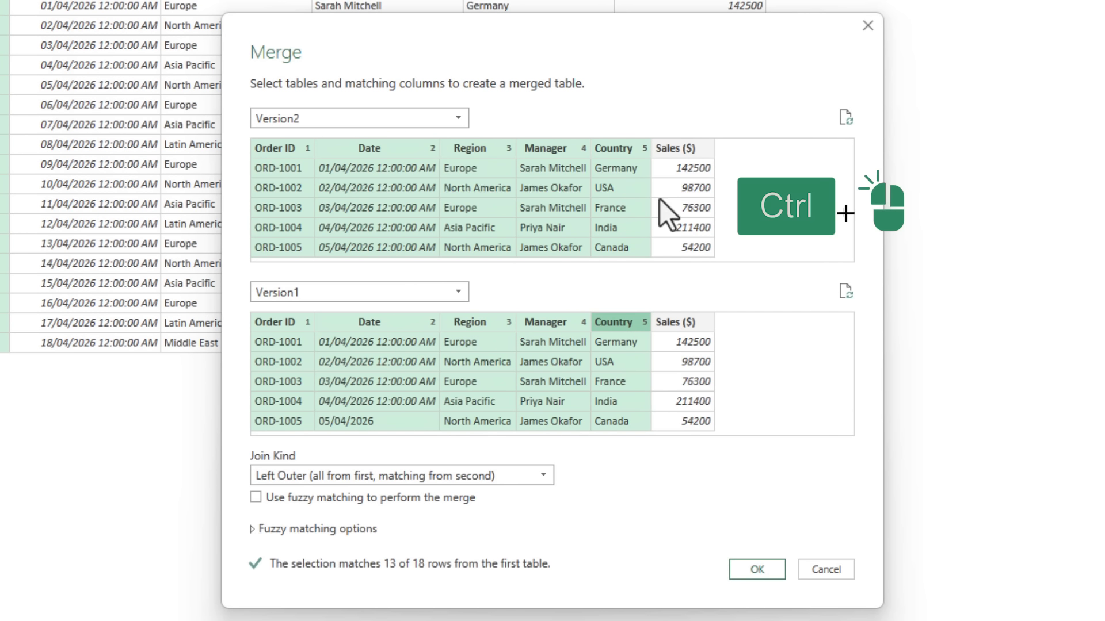
pyautogui.keyDown('ctrl'); pyautogui.click(673, 172); pyautogui.keyUp('ctrl')
pyautogui.keyDown('ctrl'); pyautogui.click(682, 321); pyautogui.keyUp('ctrl')
# Set the join kind to Left Anti (rows only in first) and create the merged query from Version2 and Version1
pyautogui.click(497, 477)
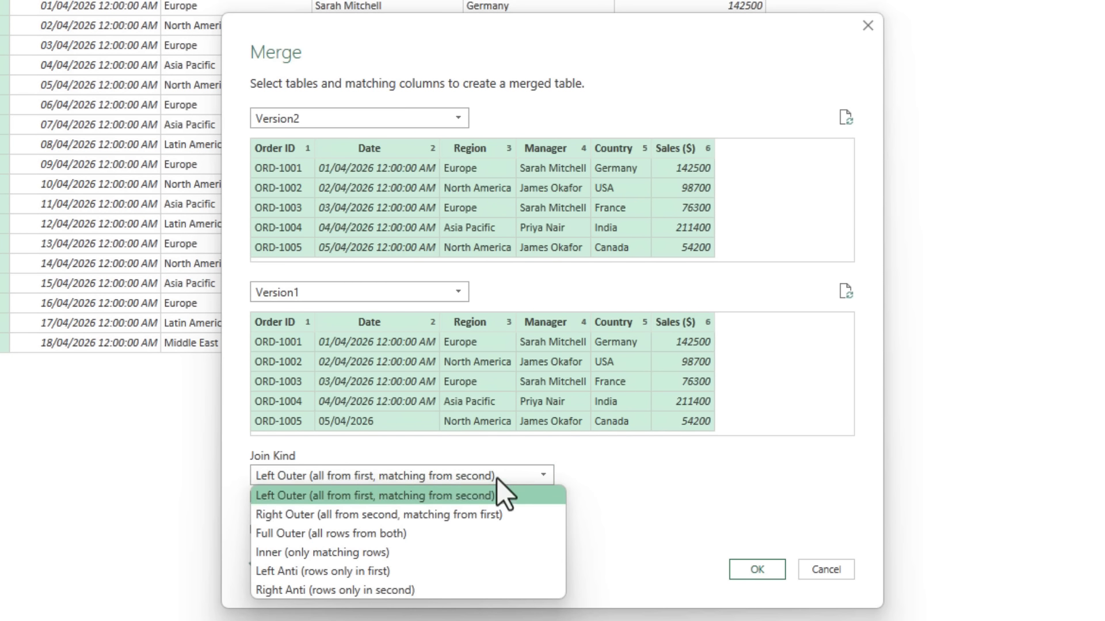
pyautogui.click(401, 574)
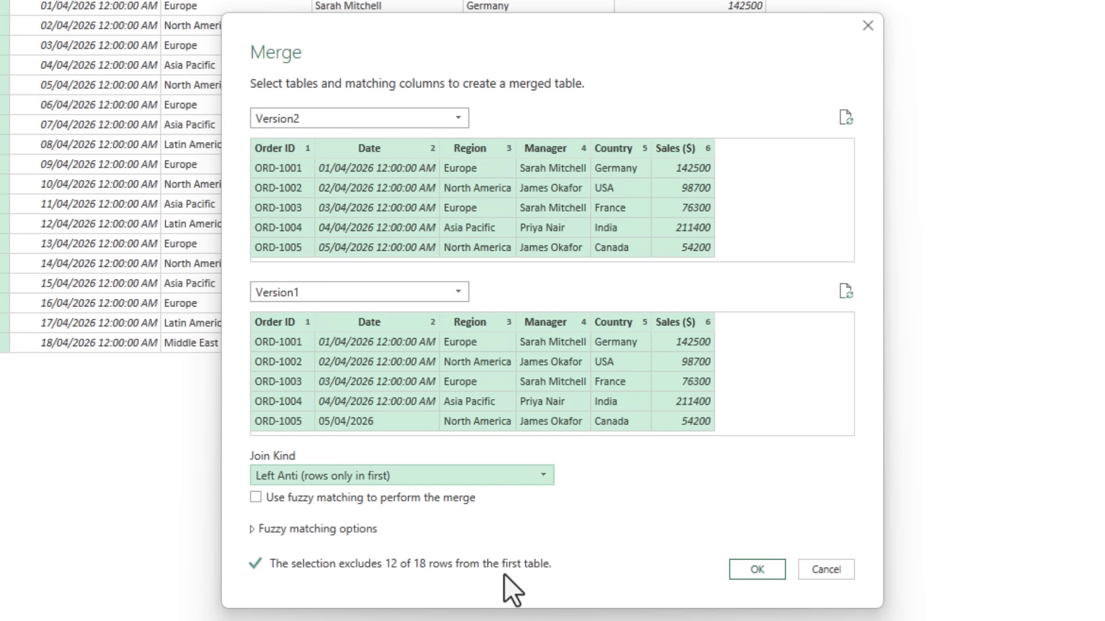
pyautogui.click(751, 571)
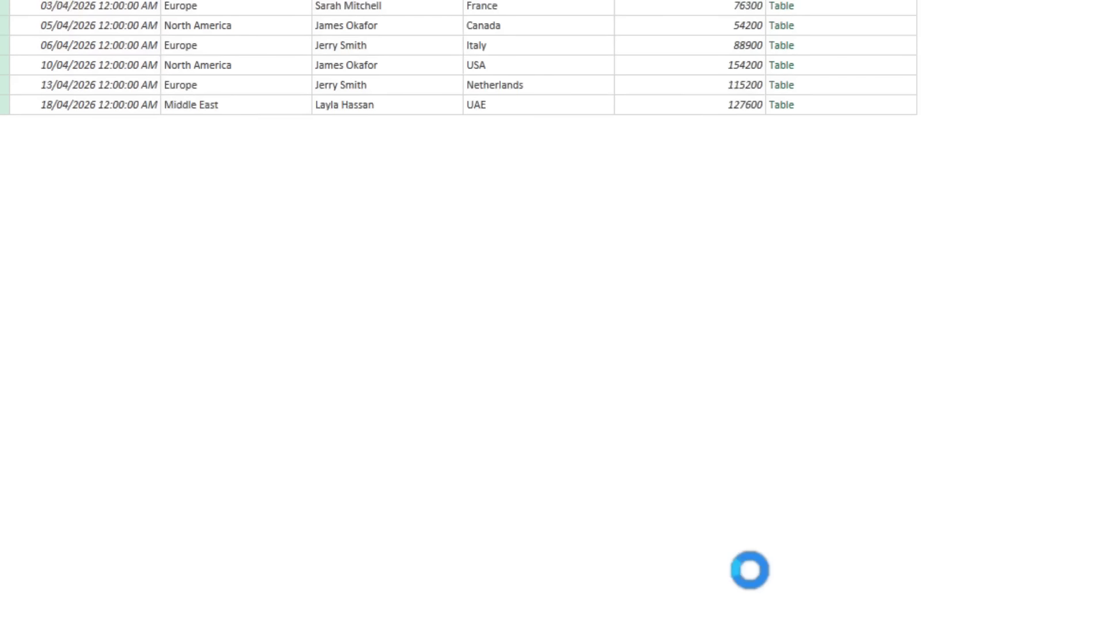
# Remove the nested Version1 column from the merged query and rename the query Version2 Changed
pyautogui.click(1030, 158)
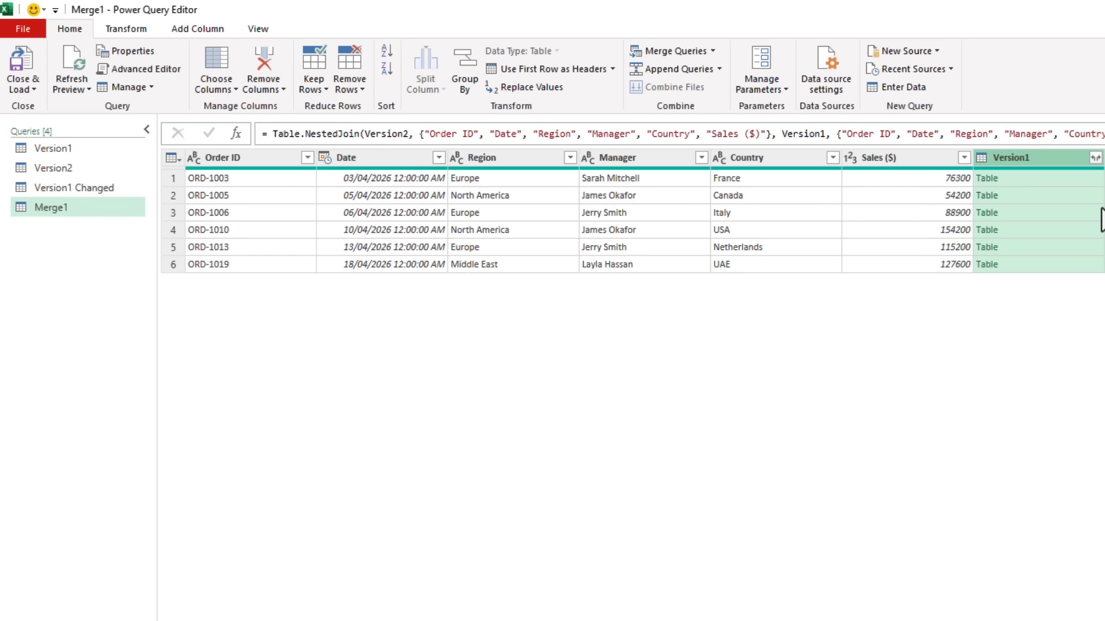
pyautogui.press('Delete')
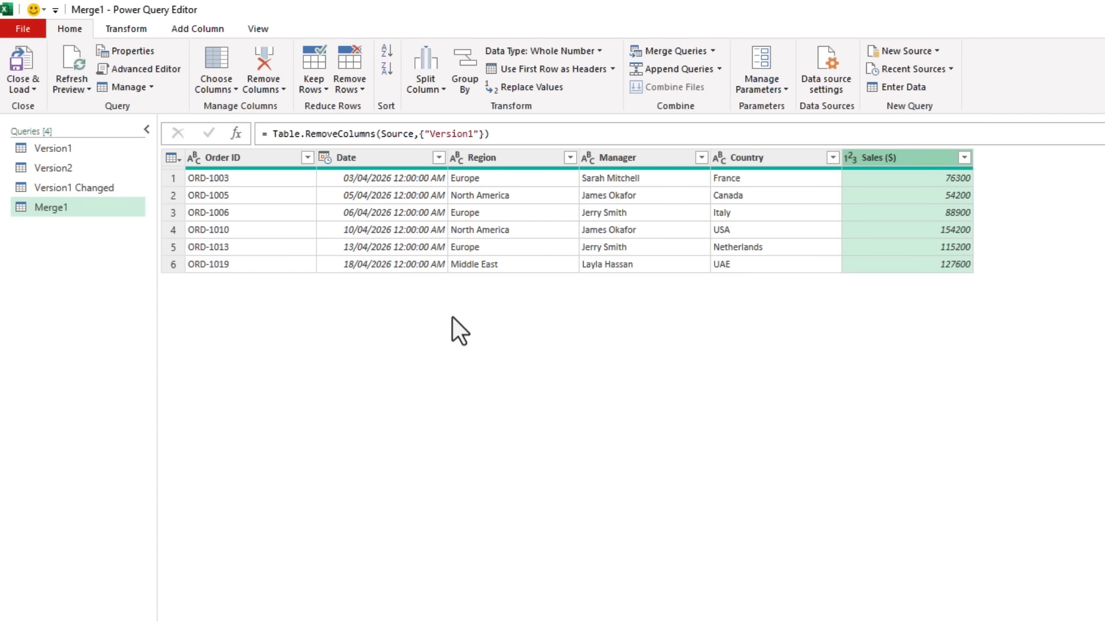
pyautogui.doubleClick(908, 205)
pyautogui.write('Ve')
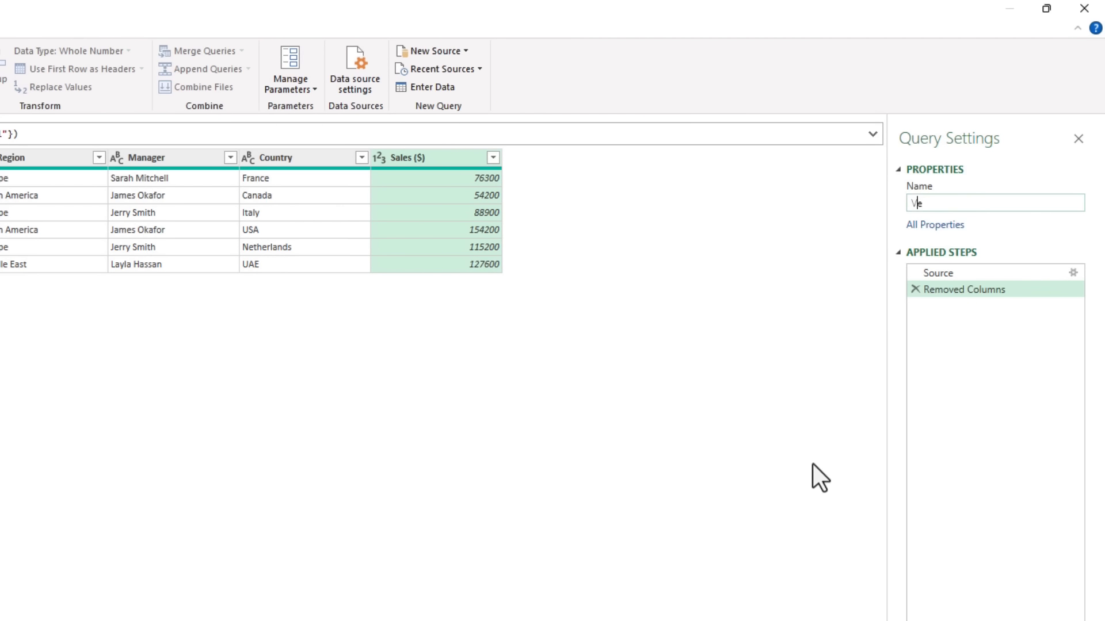
pyautogui.write('rsion1 Changed')
pyautogui.press('Return')
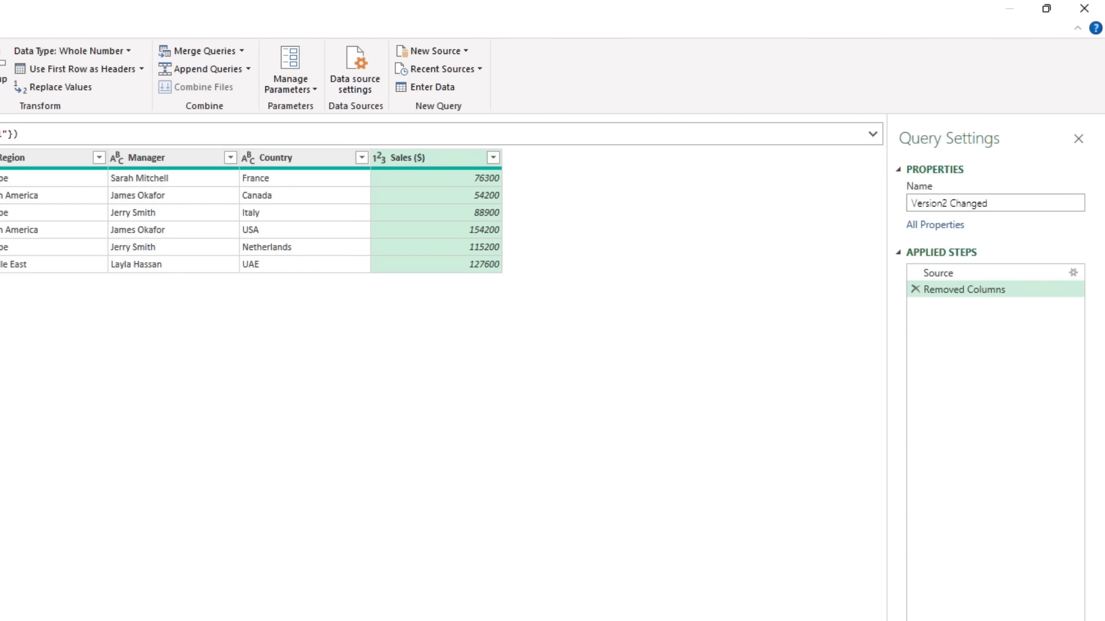
# Close the query editor and load the queries as tables in new worksheets
pyautogui.click(22, 86)
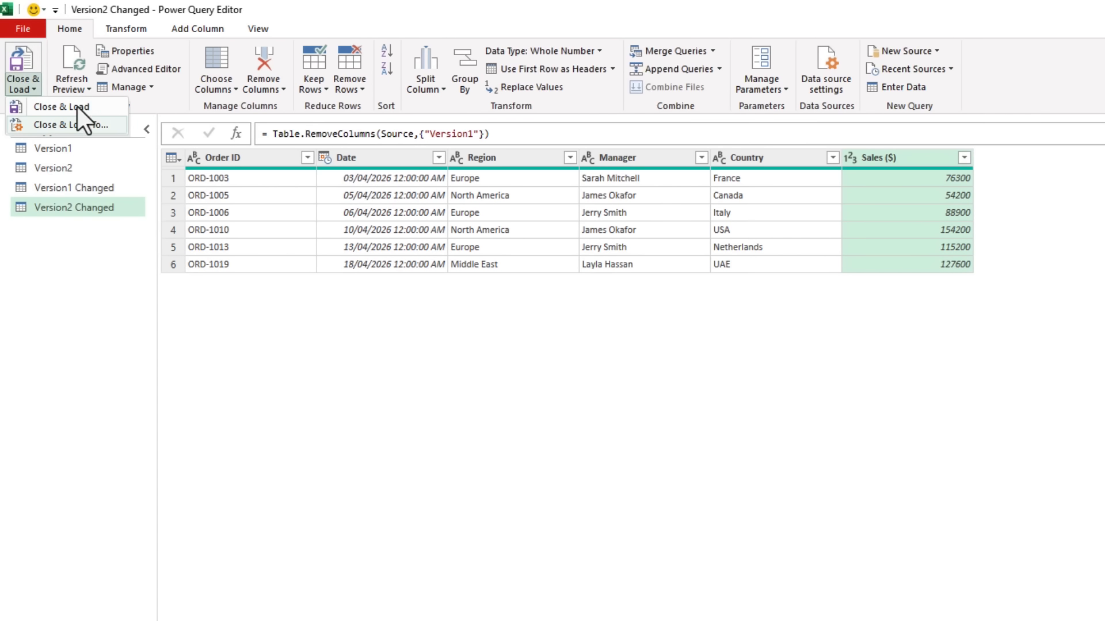
pyautogui.click(114, 123)
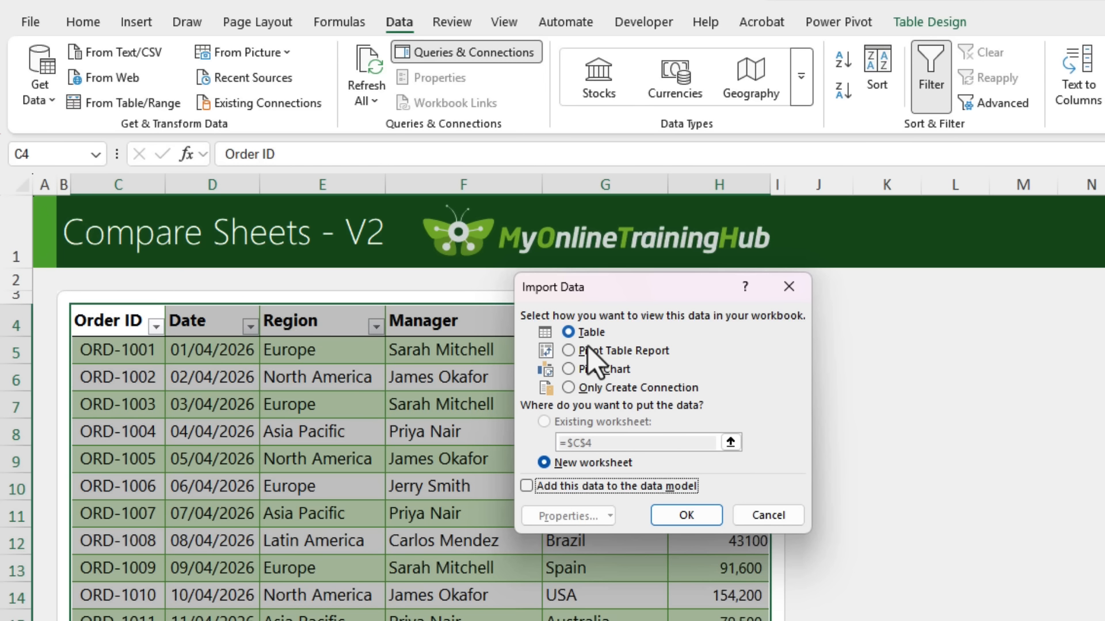
pyautogui.click(669, 516)
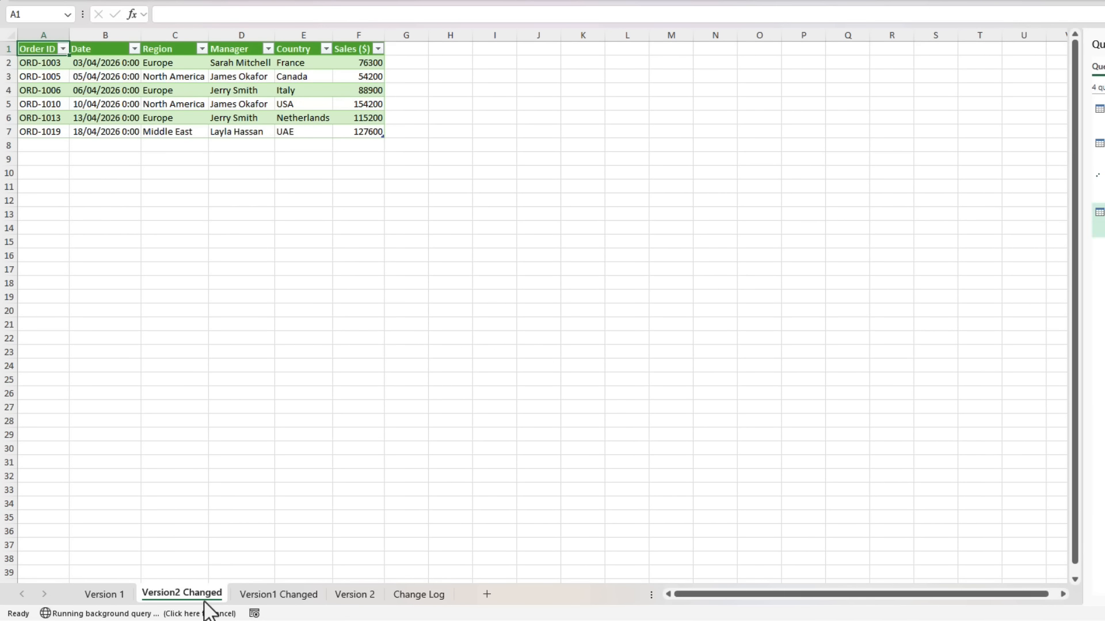
# Check the Version1 Changed sheet and move the Version 2 sheet directly after Version 1
pyautogui.click(268, 596)
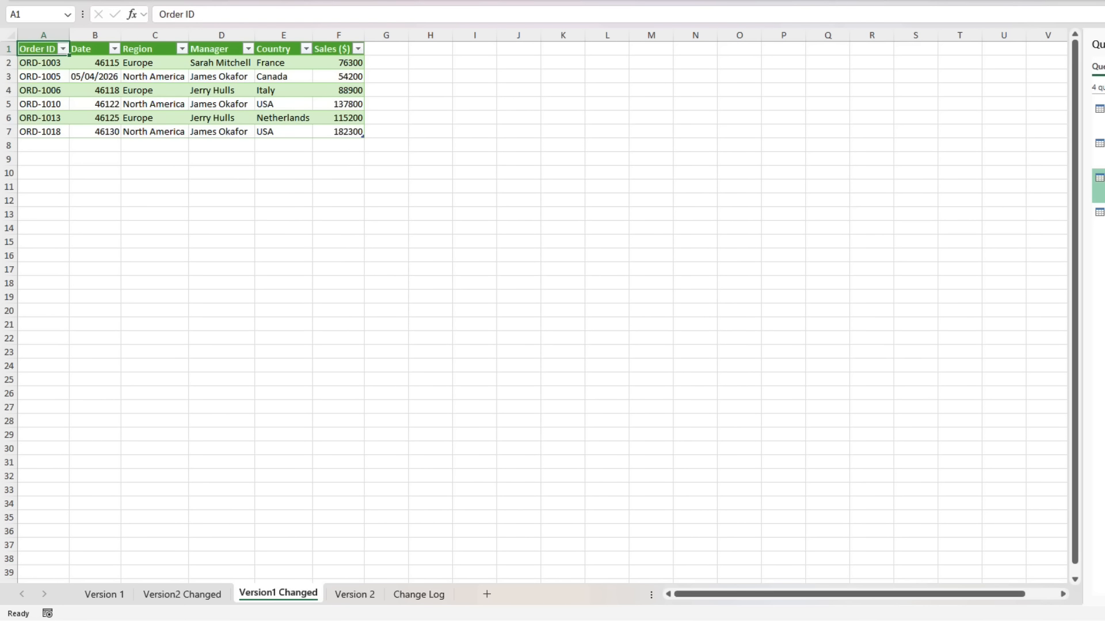
pyautogui.click(354, 597)
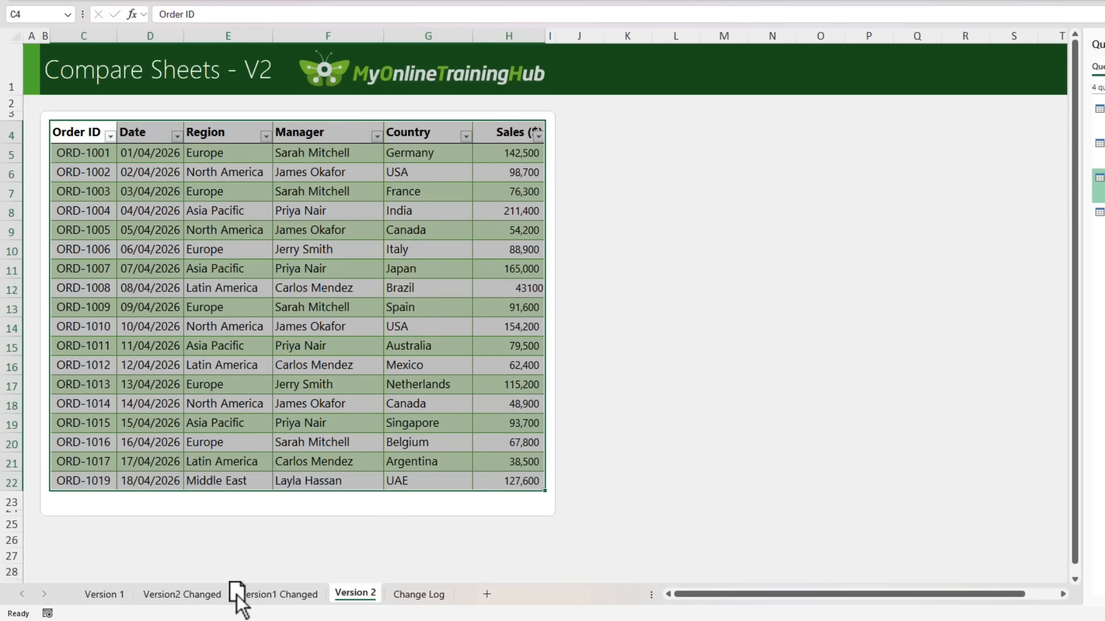
pyautogui.moveTo(155, 598); pyautogui.dragTo(156, 602)
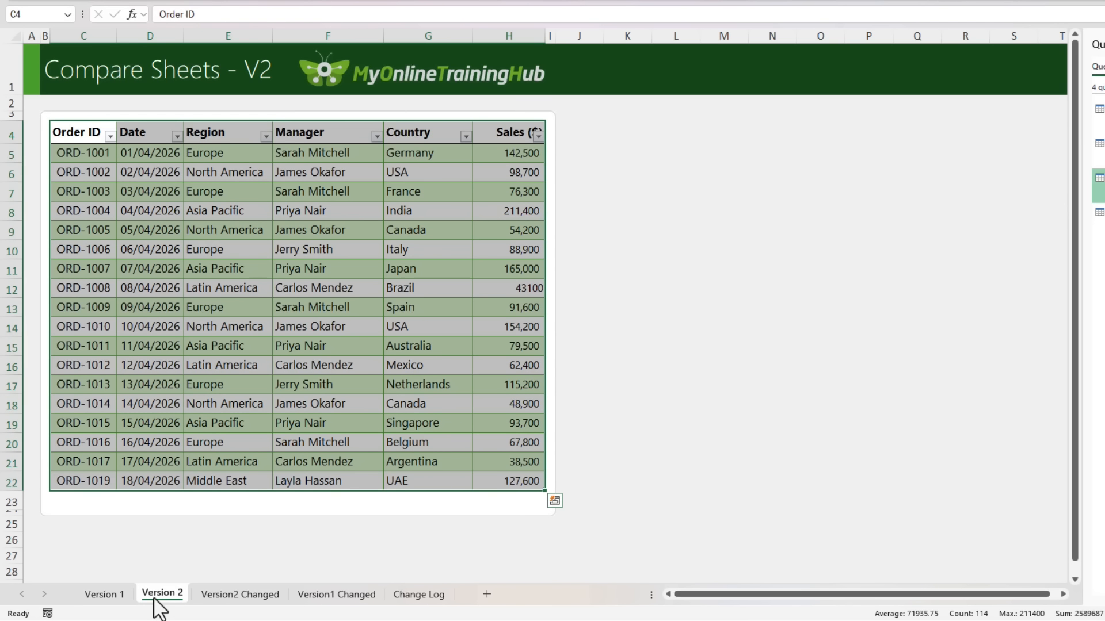
# Start a new row below the Version 2 table with the next order ID, date 19/04/2026 and region Europe
pyautogui.click(87, 503)
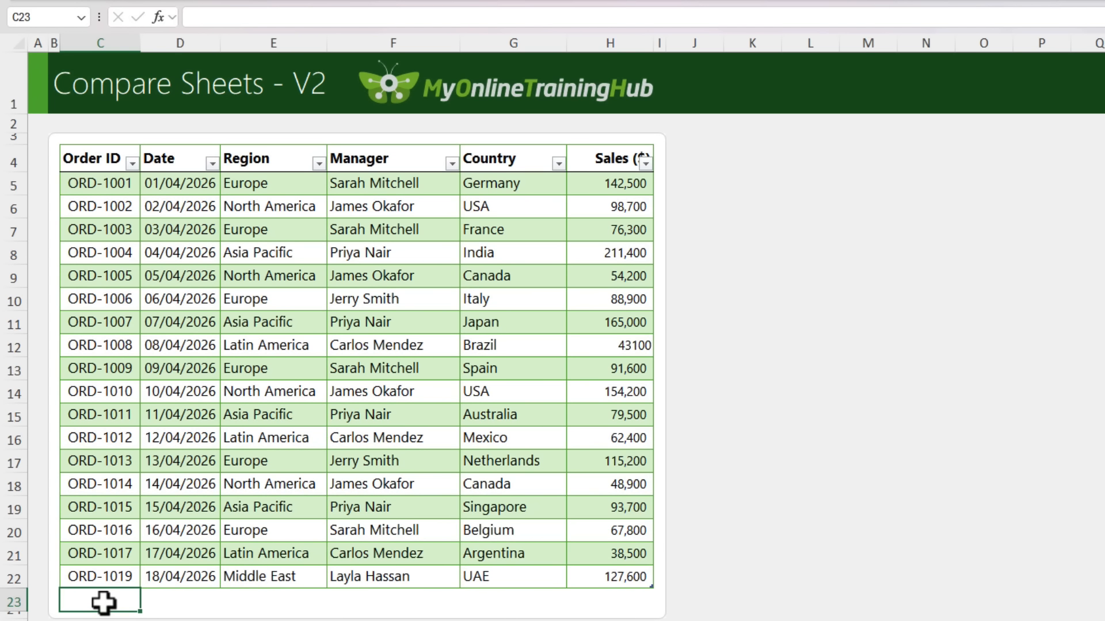
pyautogui.write('ORD-1020')
pyautogui.press('Tab')
pyautogui.write('19/04')
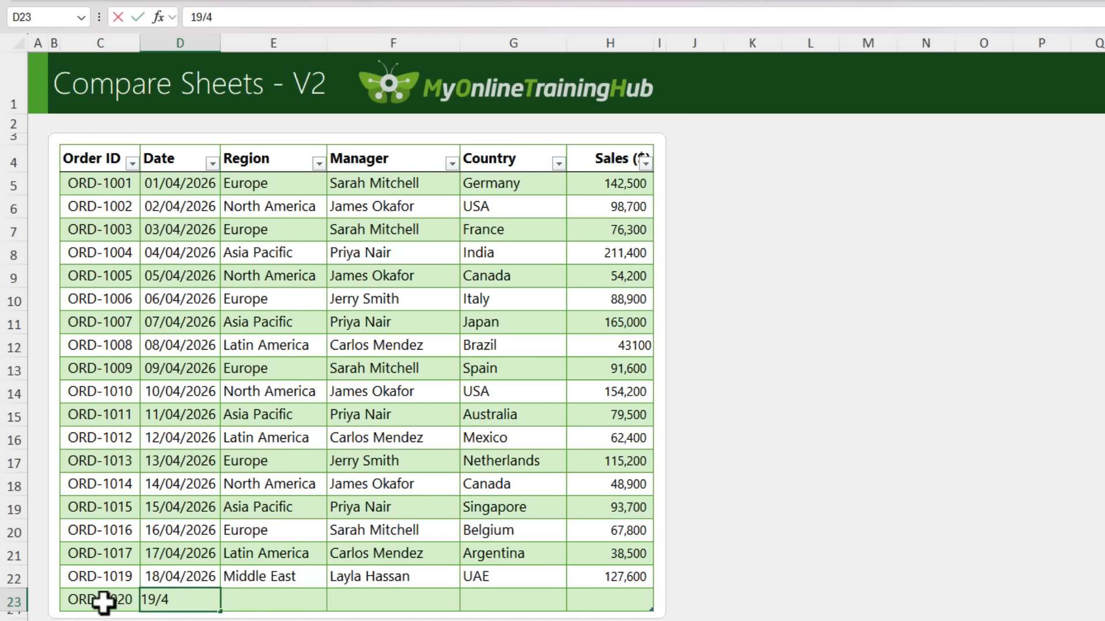
pyautogui.press('Tab')
pyautogui.write('europe')
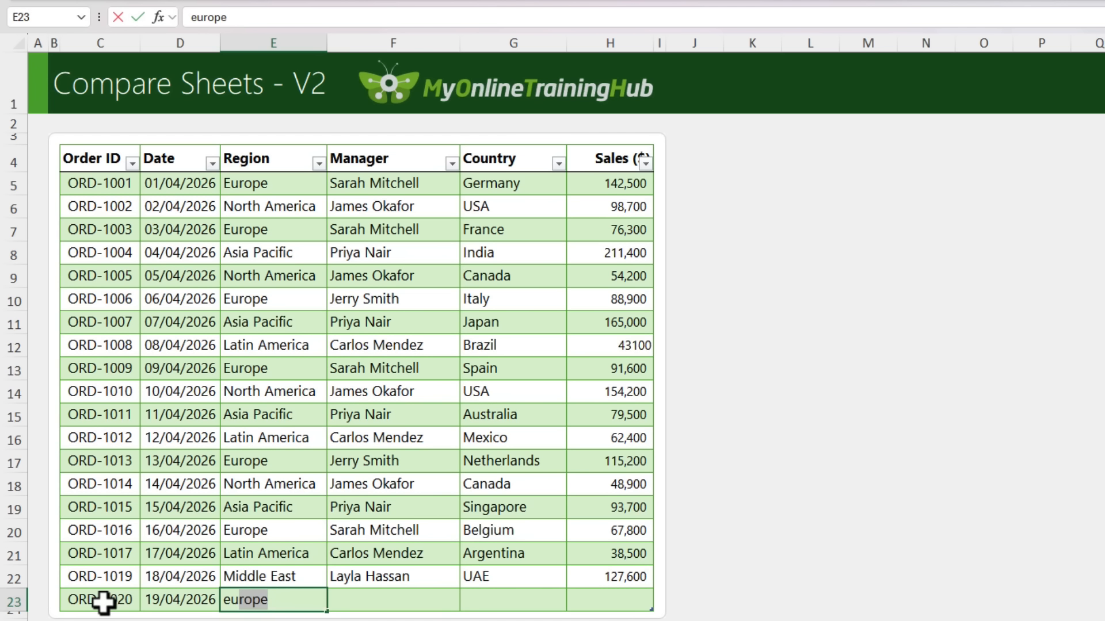
# Complete the new Version 2 row with the manager's full name, country UK and sales of 35000
pyautogui.press('Tab')
pyautogui.write('sa')
pyautogui.press('Tab')
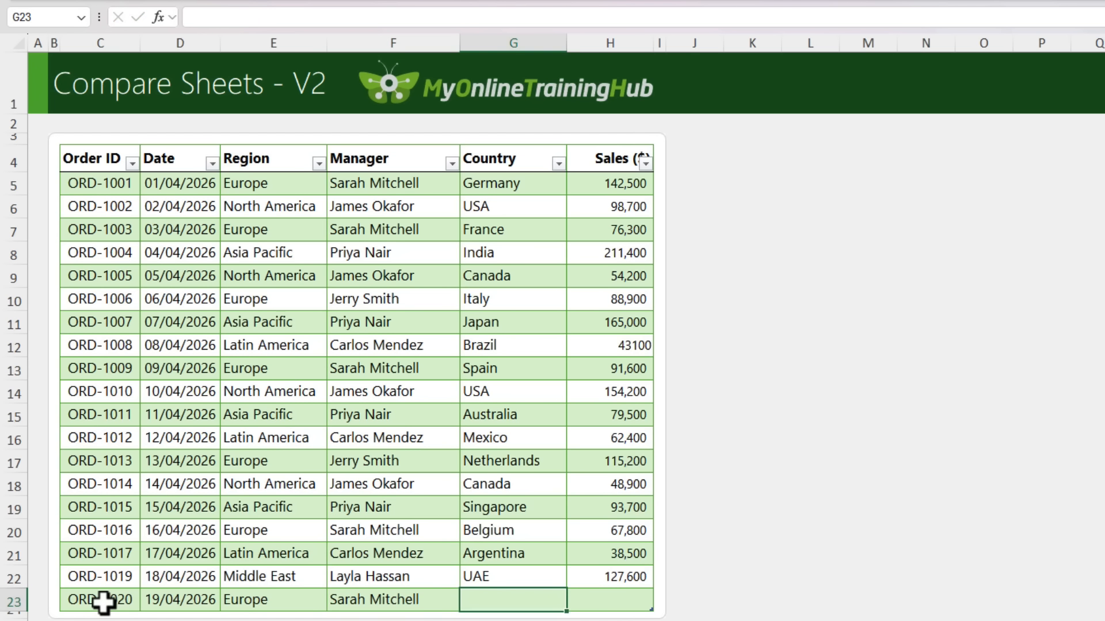
pyautogui.write('UK')
pyautogui.press('Tab')
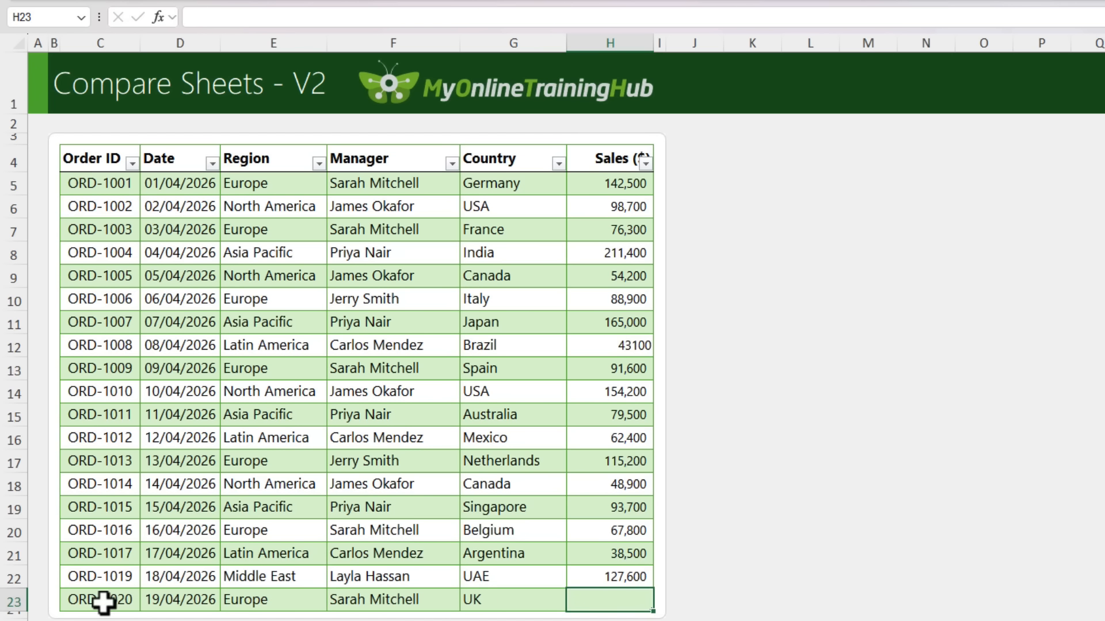
pyautogui.write('35000')
pyautogui.press('Return')
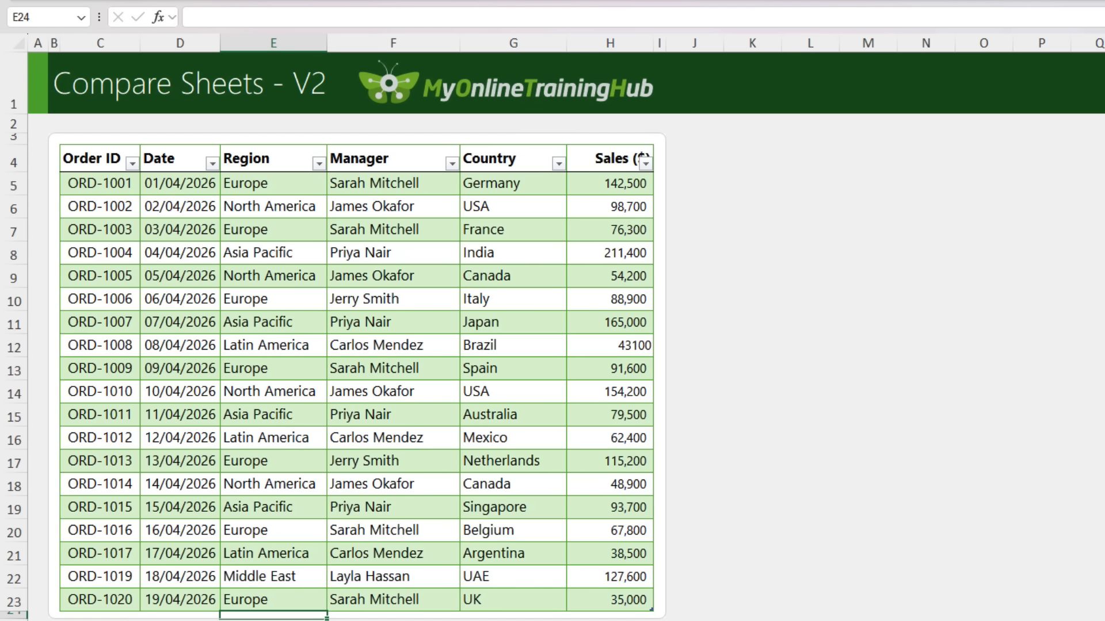
# Refresh all queries from the Version2 Changed sheet and select row 8 below the previously loaded records
pyautogui.hotkey('ctrl', 'pageup')
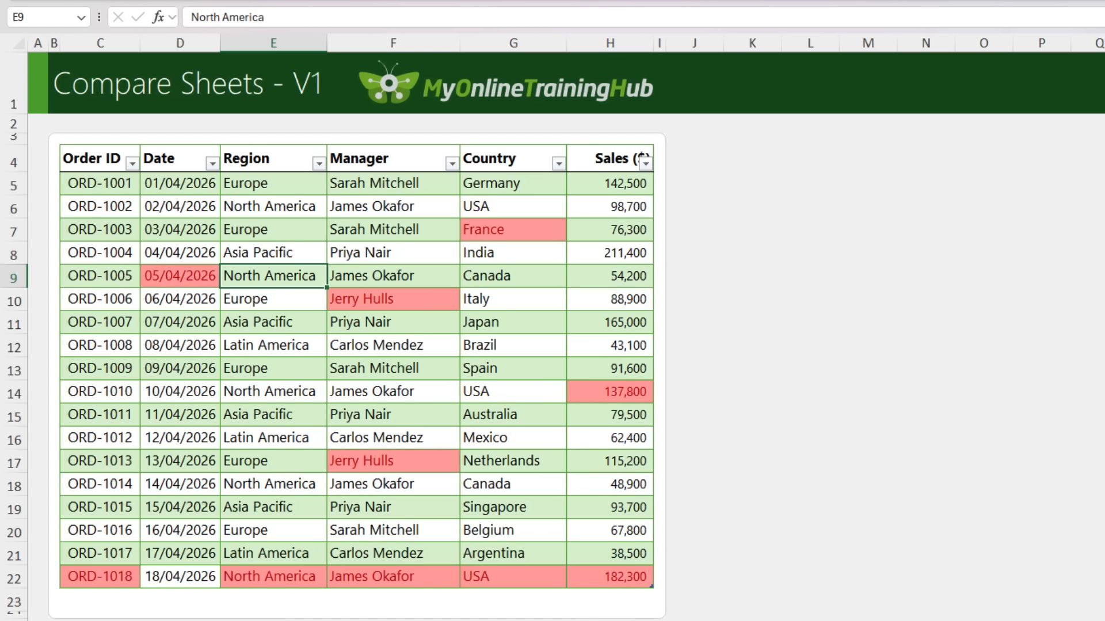
pyautogui.hotkey('ctrl', 'pageup')
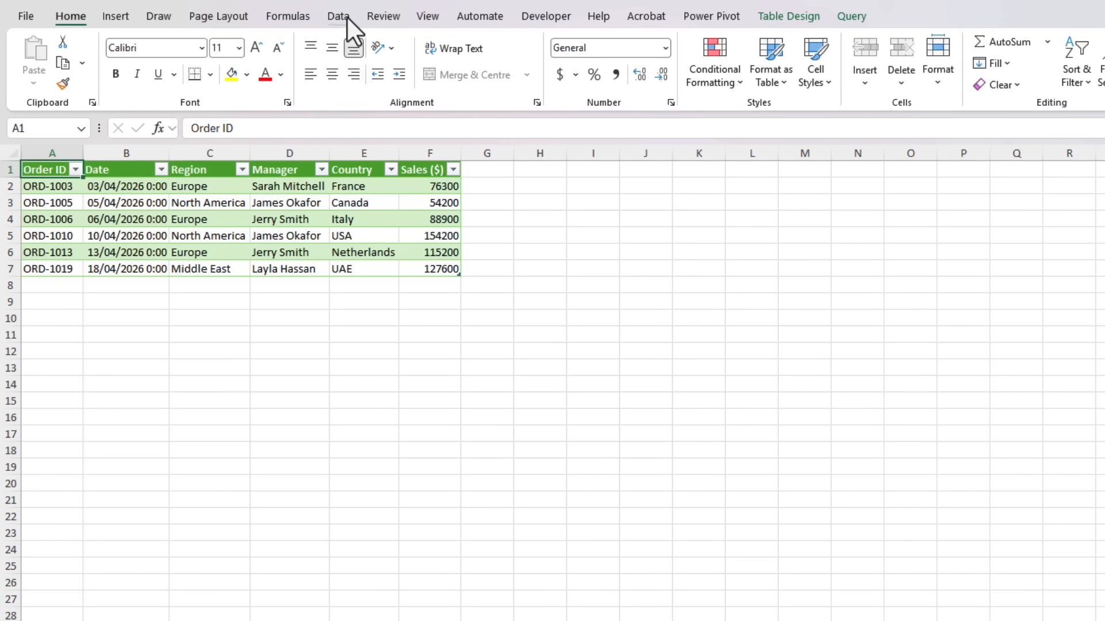
pyautogui.click(345, 17)
pyautogui.click(315, 44)
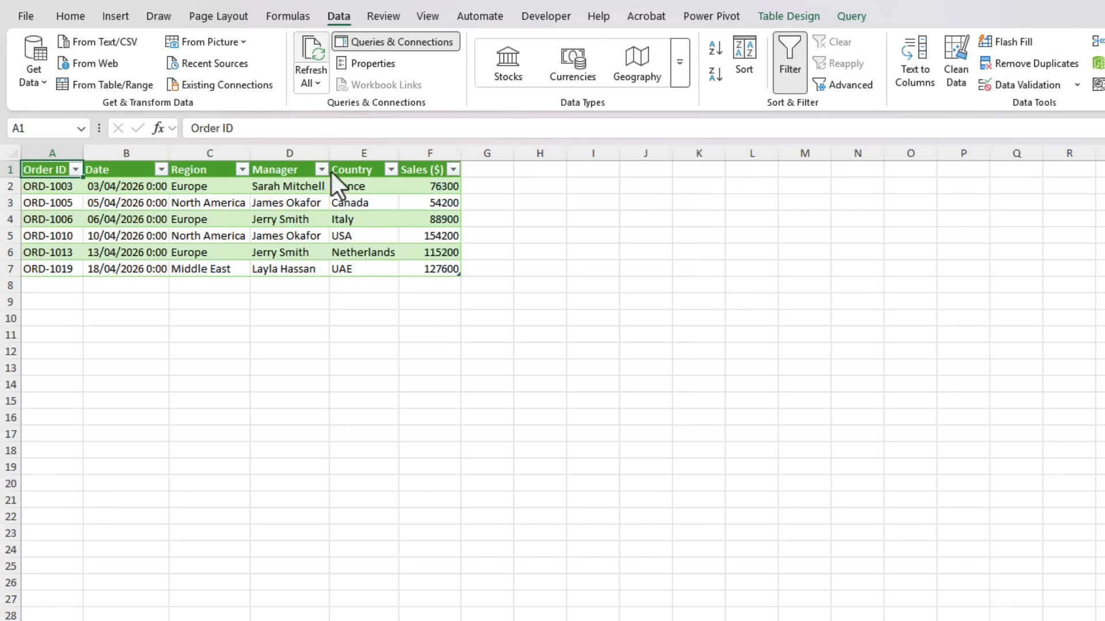
pyautogui.click(55, 292)
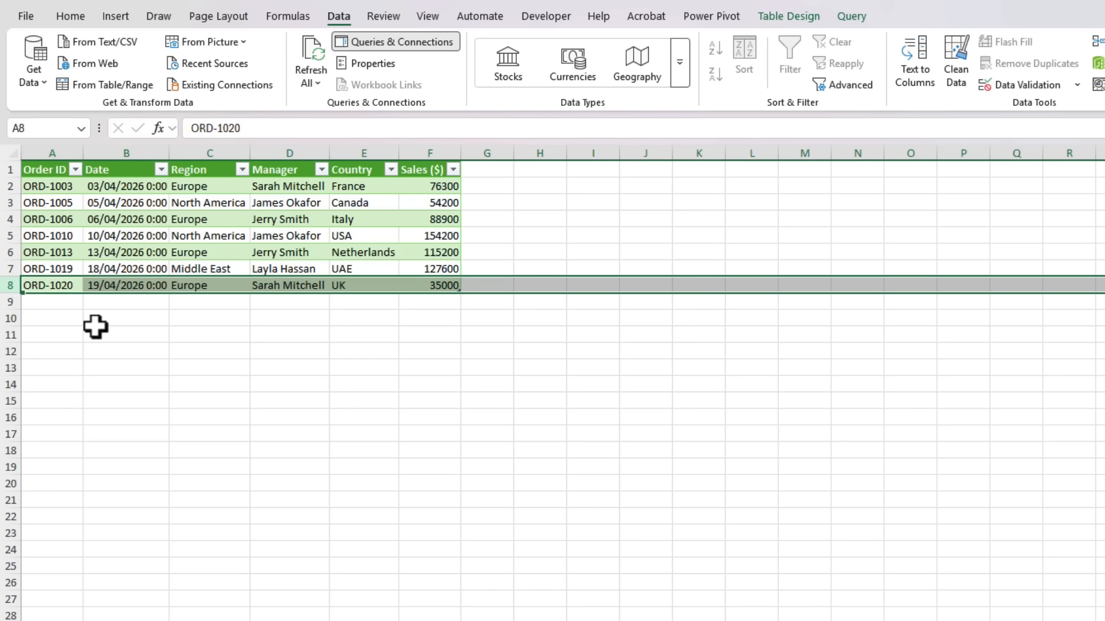